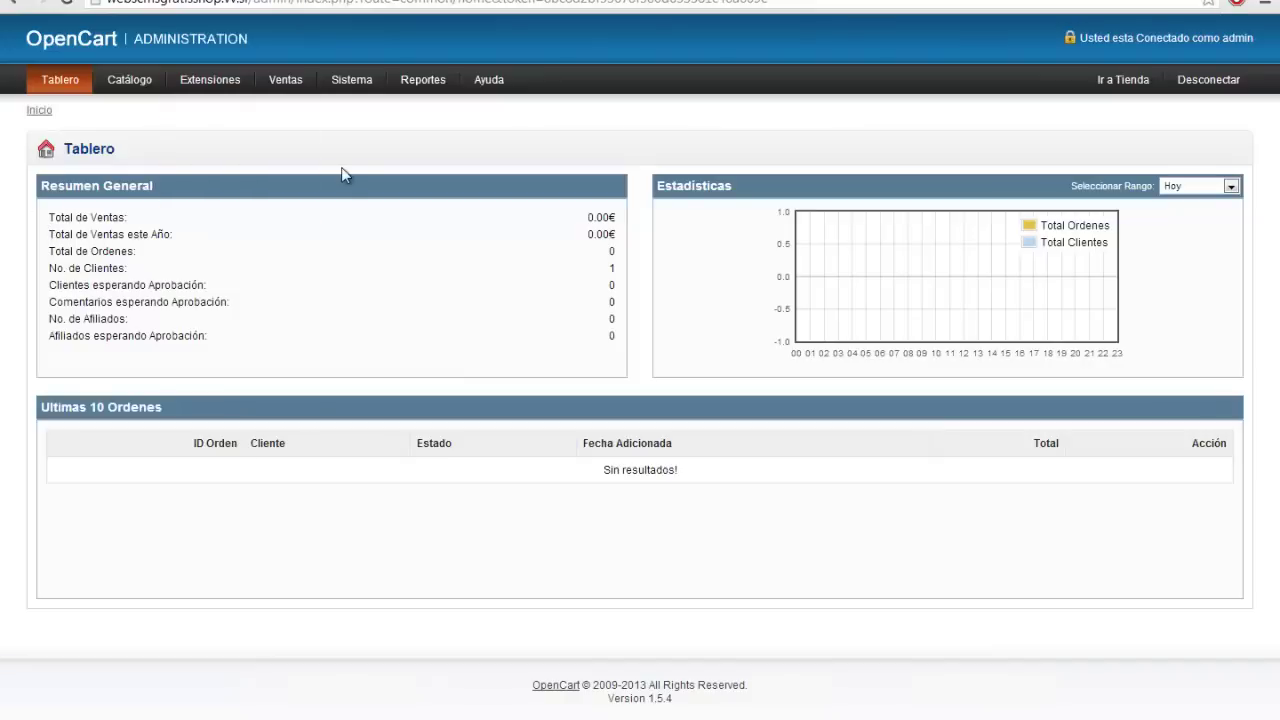
Open the list of catalog categories and compare the existing category with the storefront's menu.
mouse_move(128, 88)
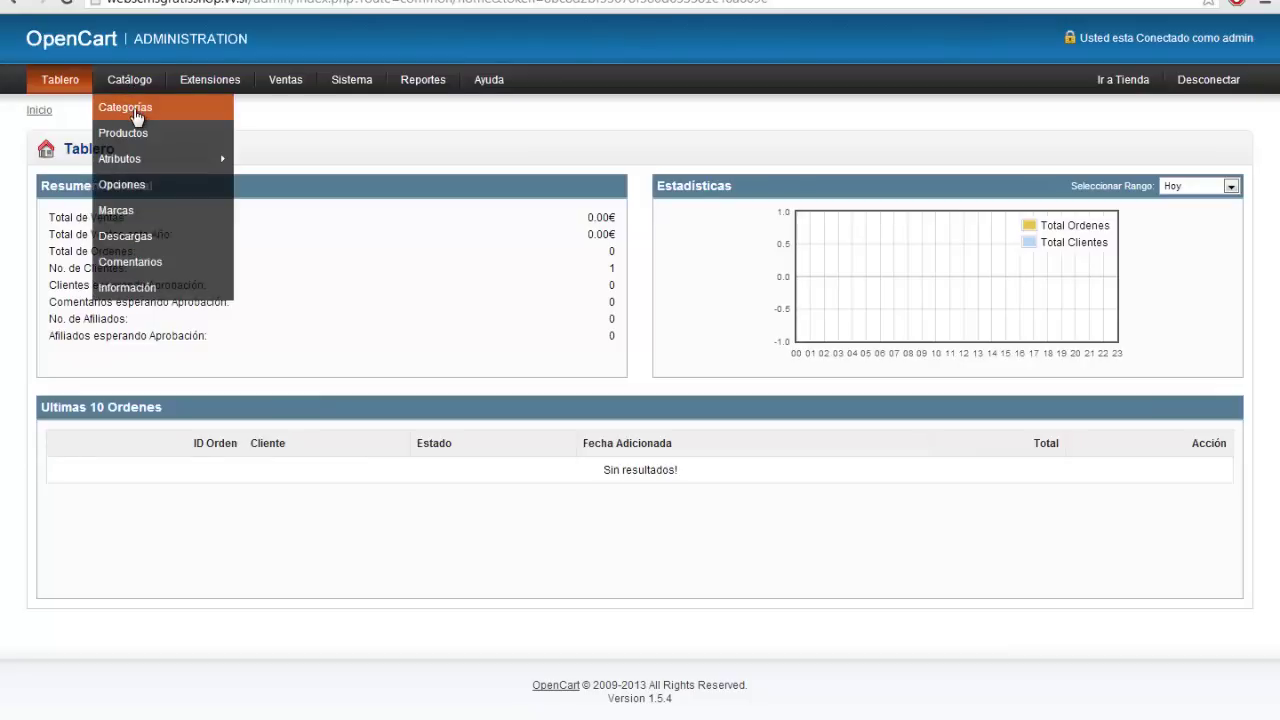
click(131, 110)
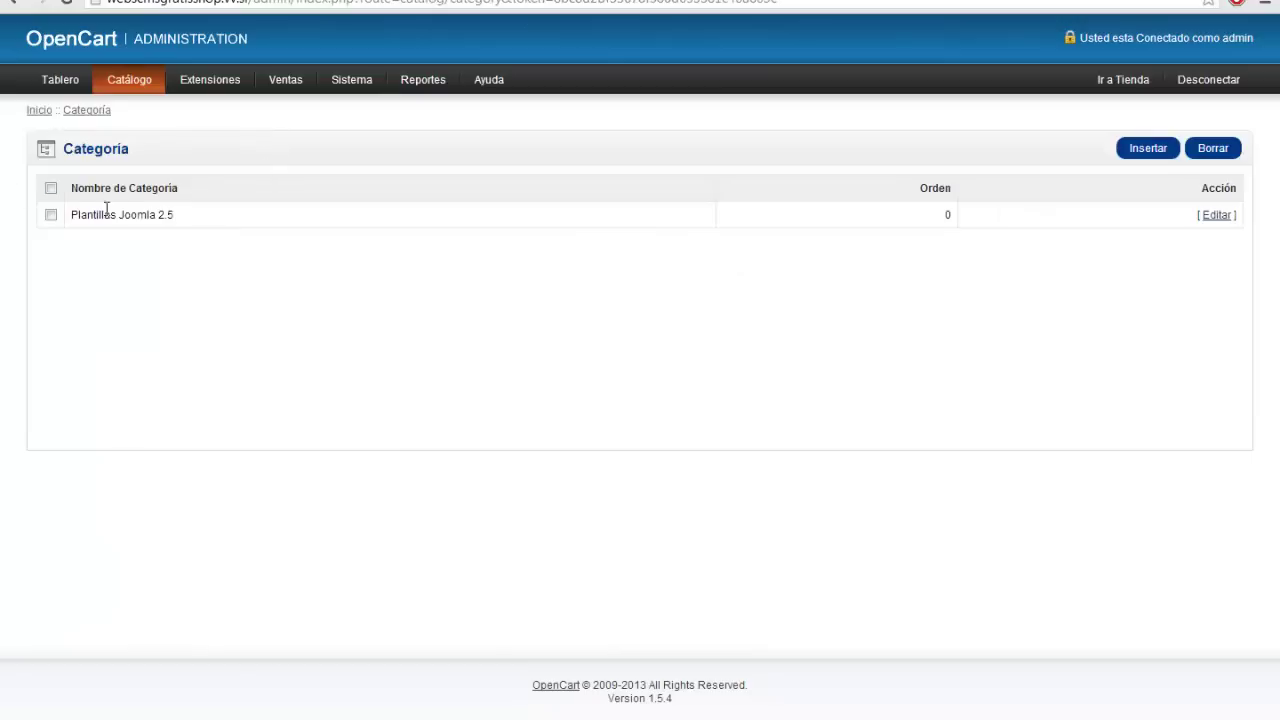
drag(69, 218, 196, 211)
key(ctrl+Tab)
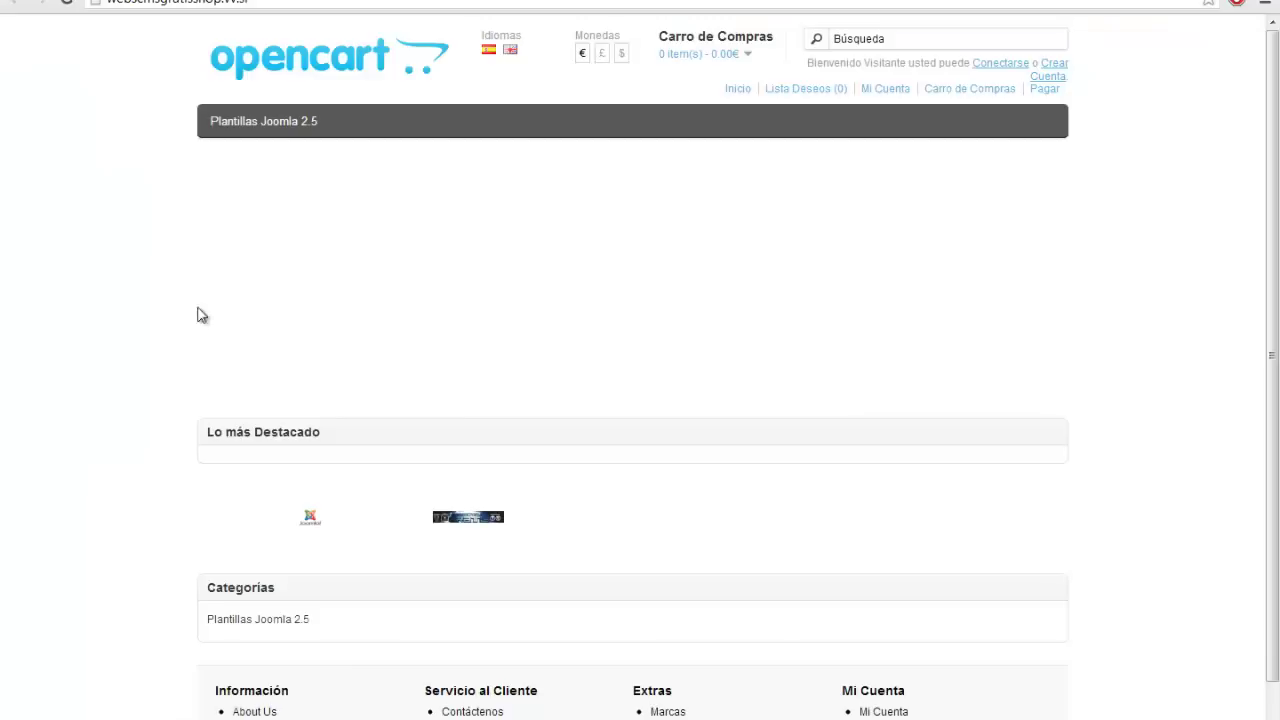
key(ctrl+Tab)
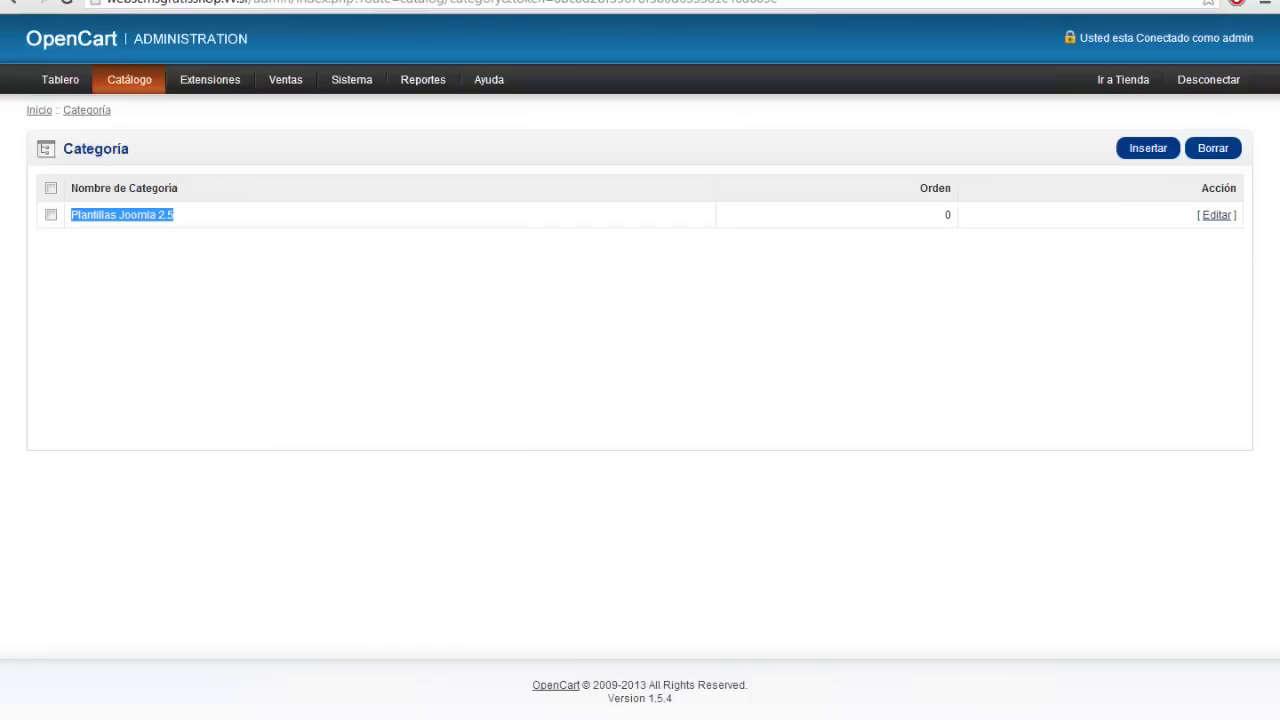
click(138, 327)
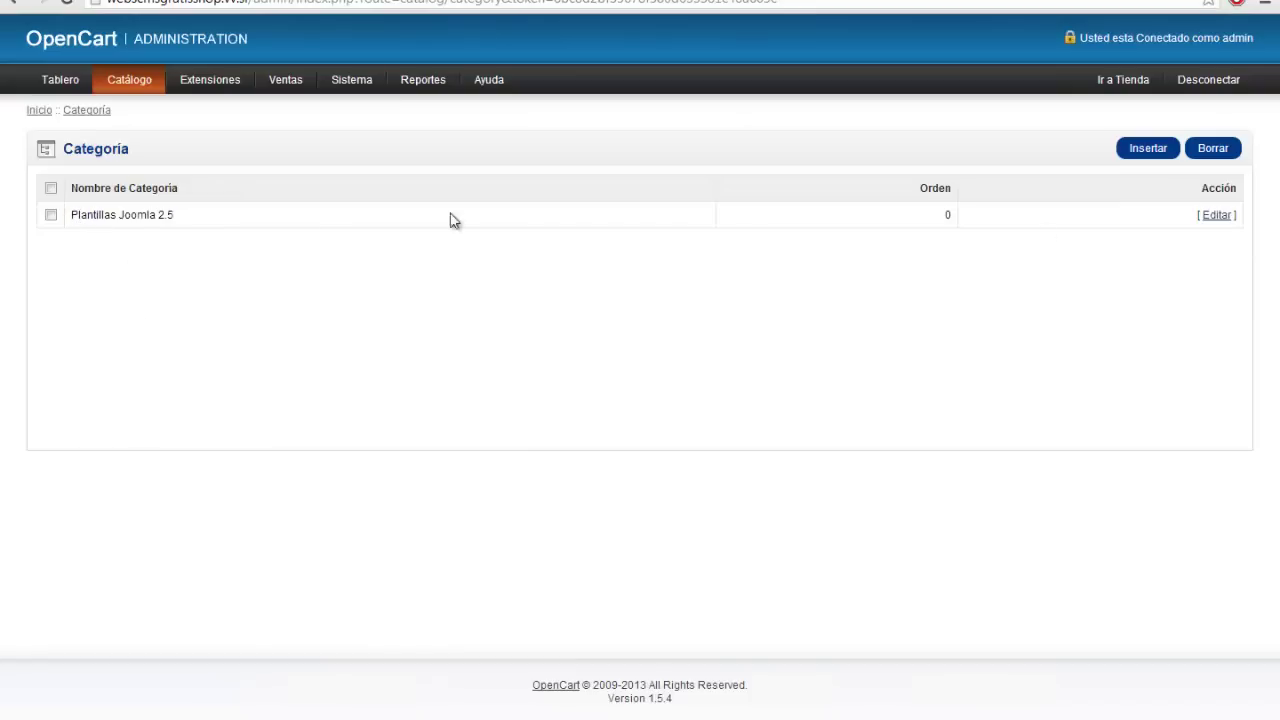
Edit the existing category and shorten its Spanish name to "Plantillas Joomla".
click(1222, 217)
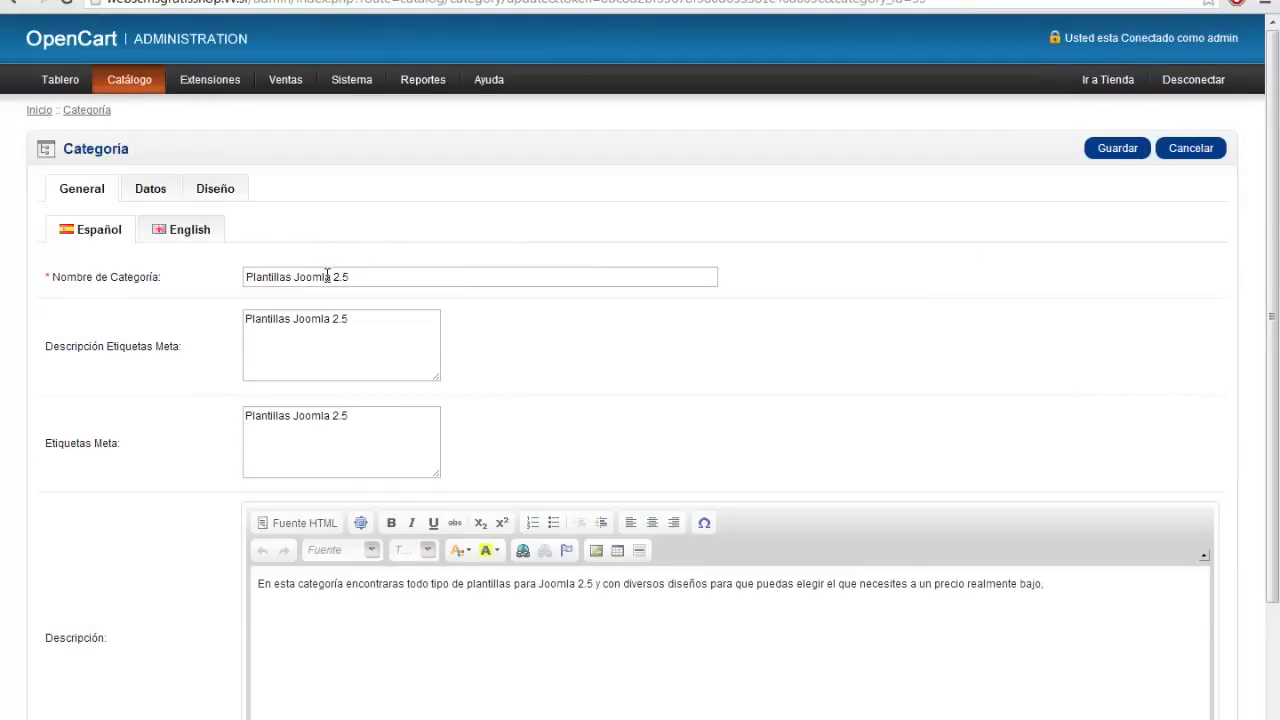
double_click(350, 277)
key(BackSpace)
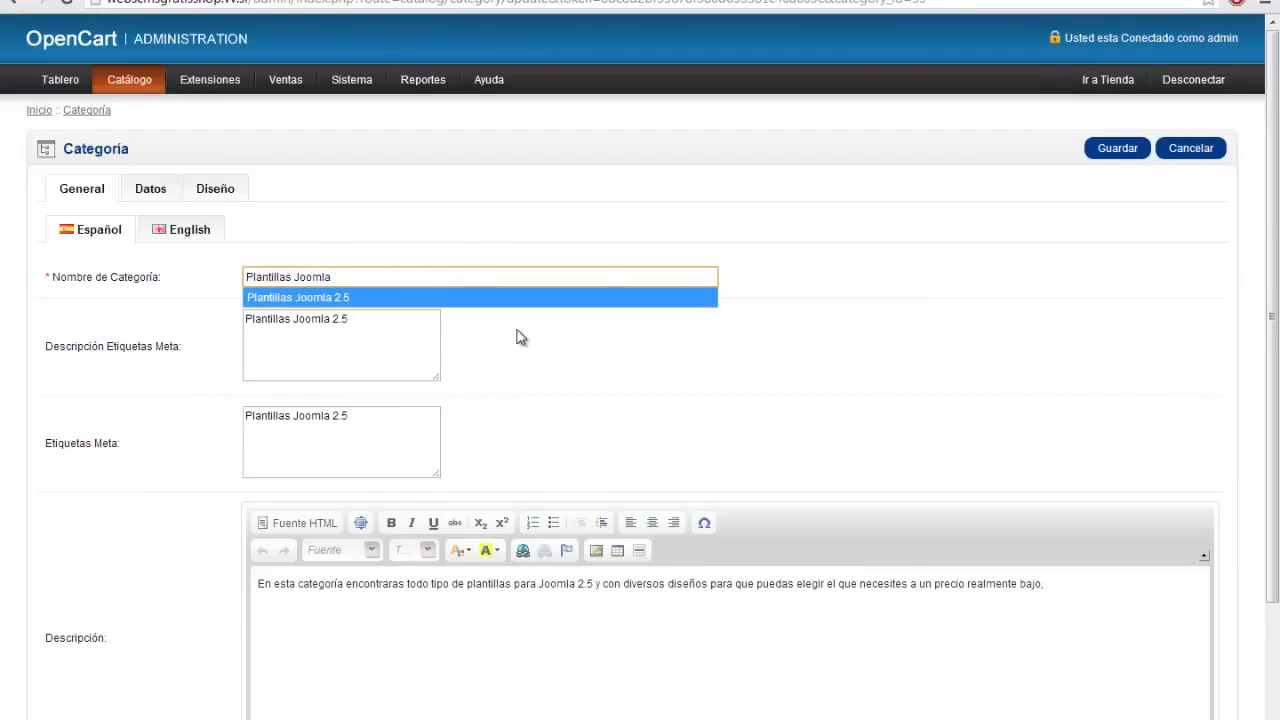
click(455, 322)
Shorten the category's English name to "Plantillas Joomla" as well and save the category.
click(177, 229)
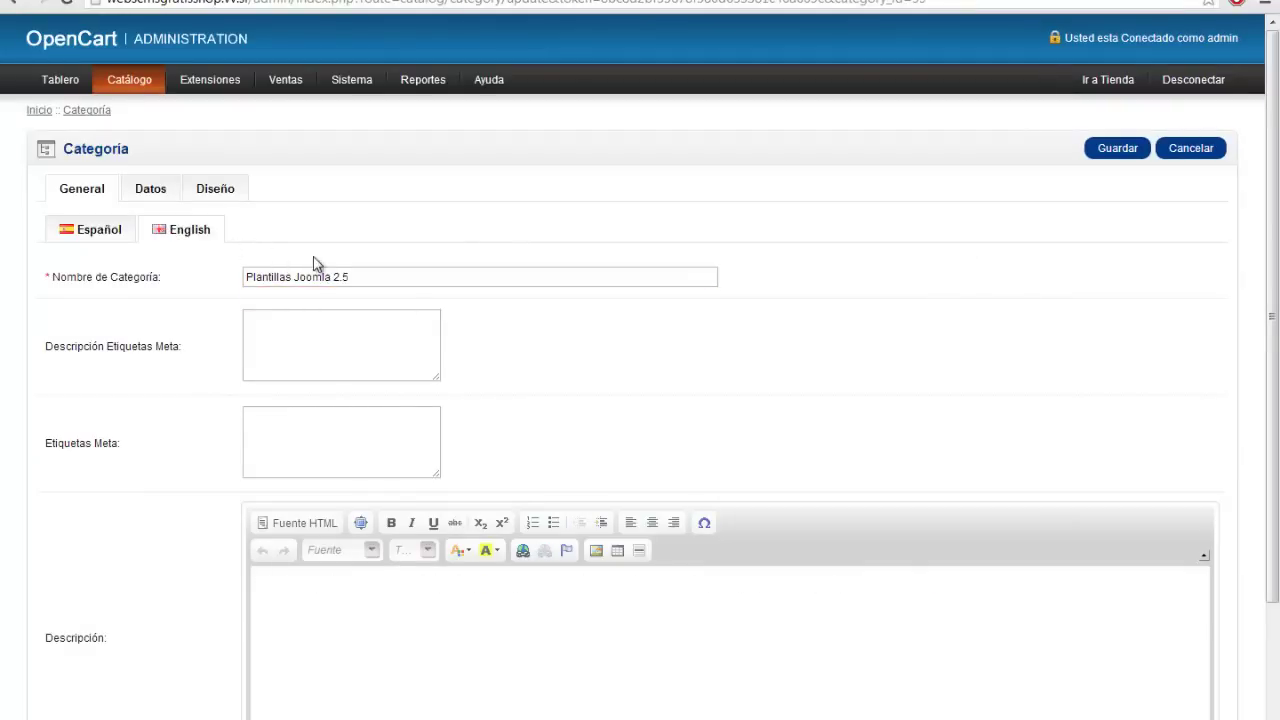
drag(332, 276, 476, 275)
key(BackSpace)
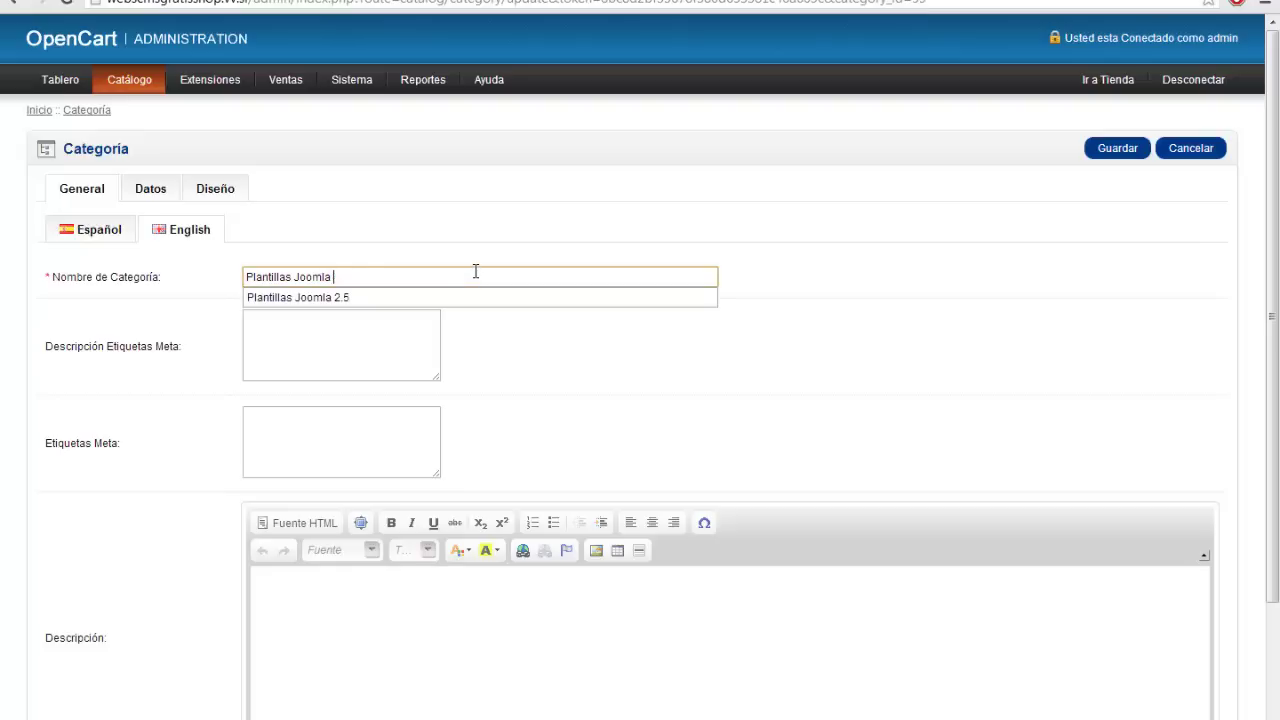
click(415, 232)
click(110, 229)
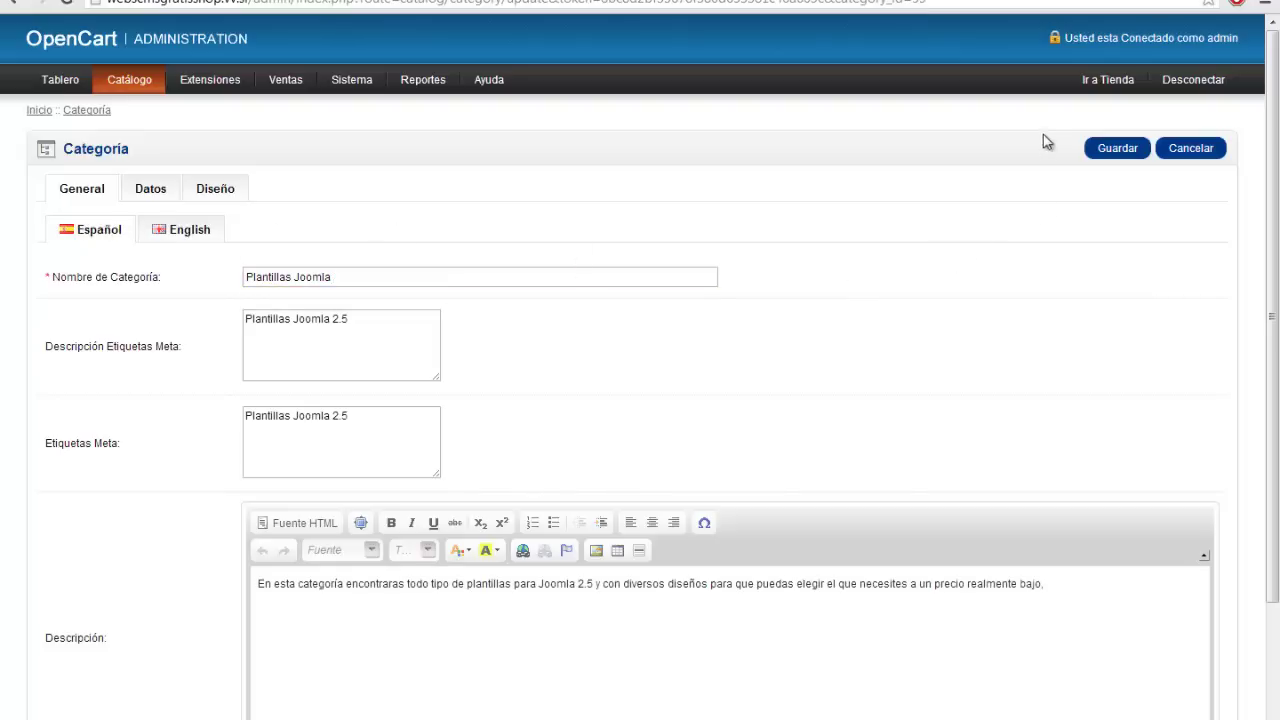
click(1093, 150)
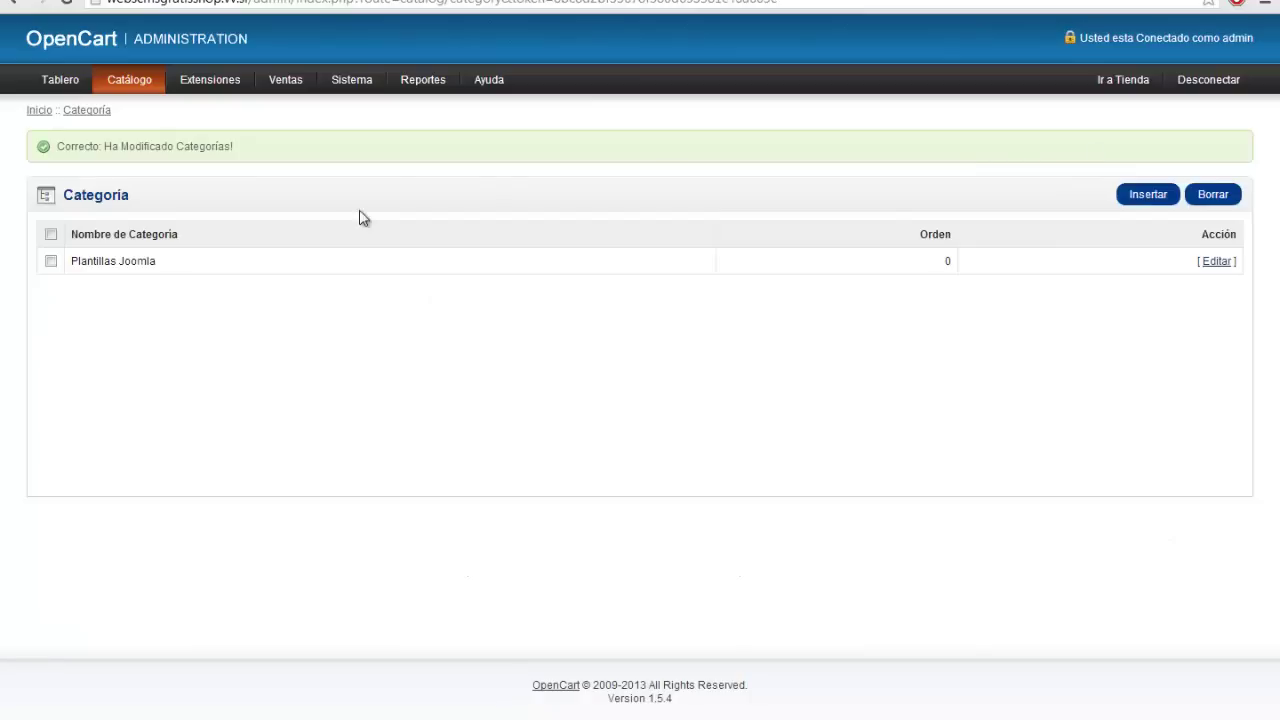
Reload the storefront to check the renamed category in its menu, and return to the administration.
click(274, 7)
click(66, 3)
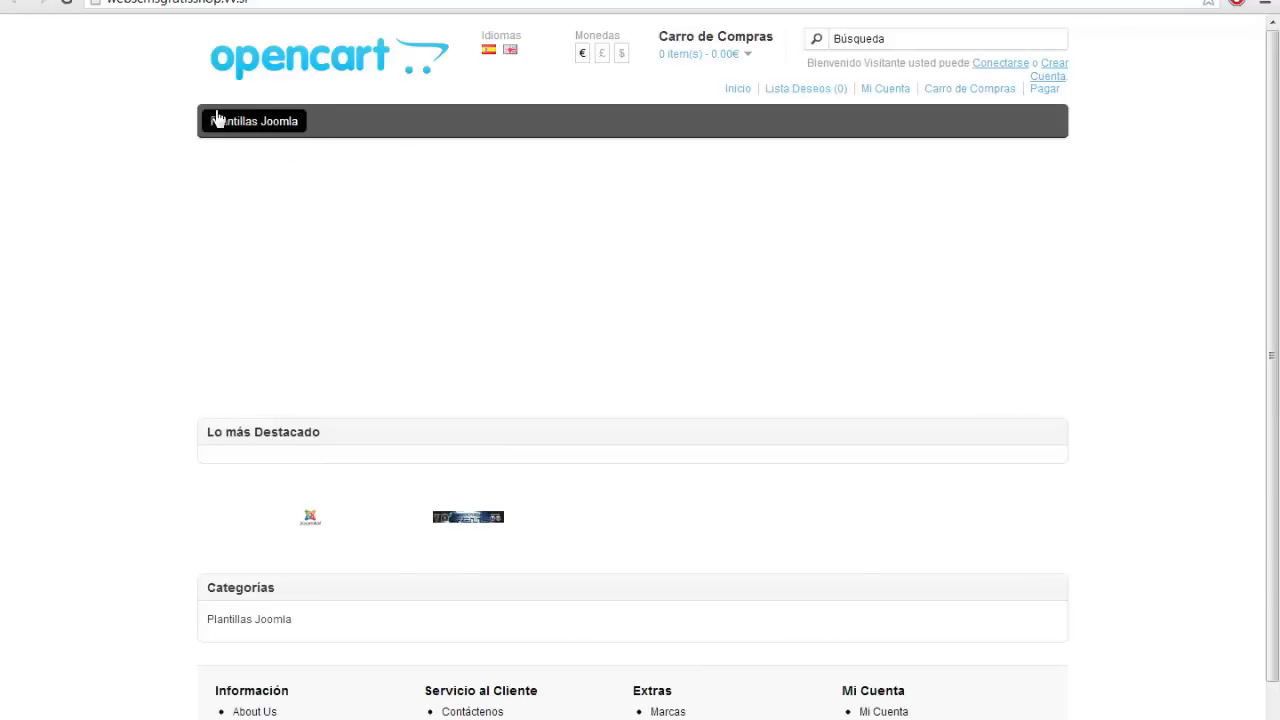
click(128, 7)
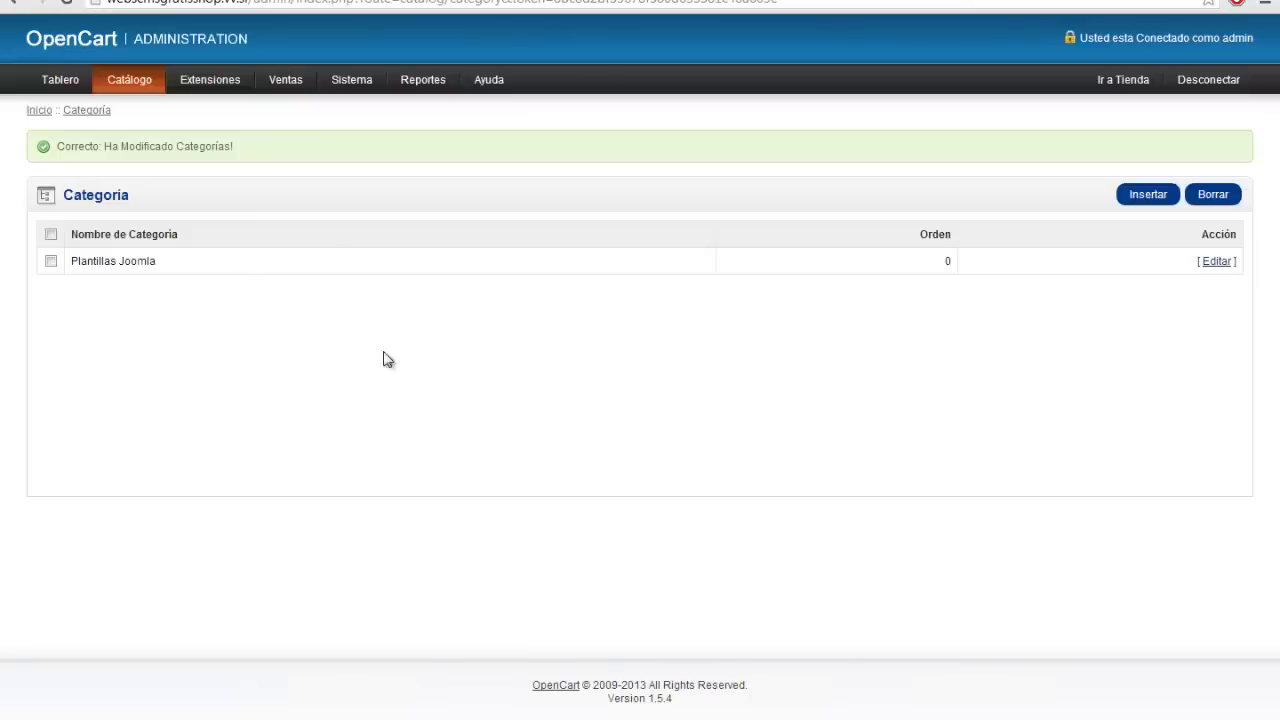
Start a new category and name it "Joomla 1.6" in both Spanish and English.
click(1154, 204)
click(344, 276)
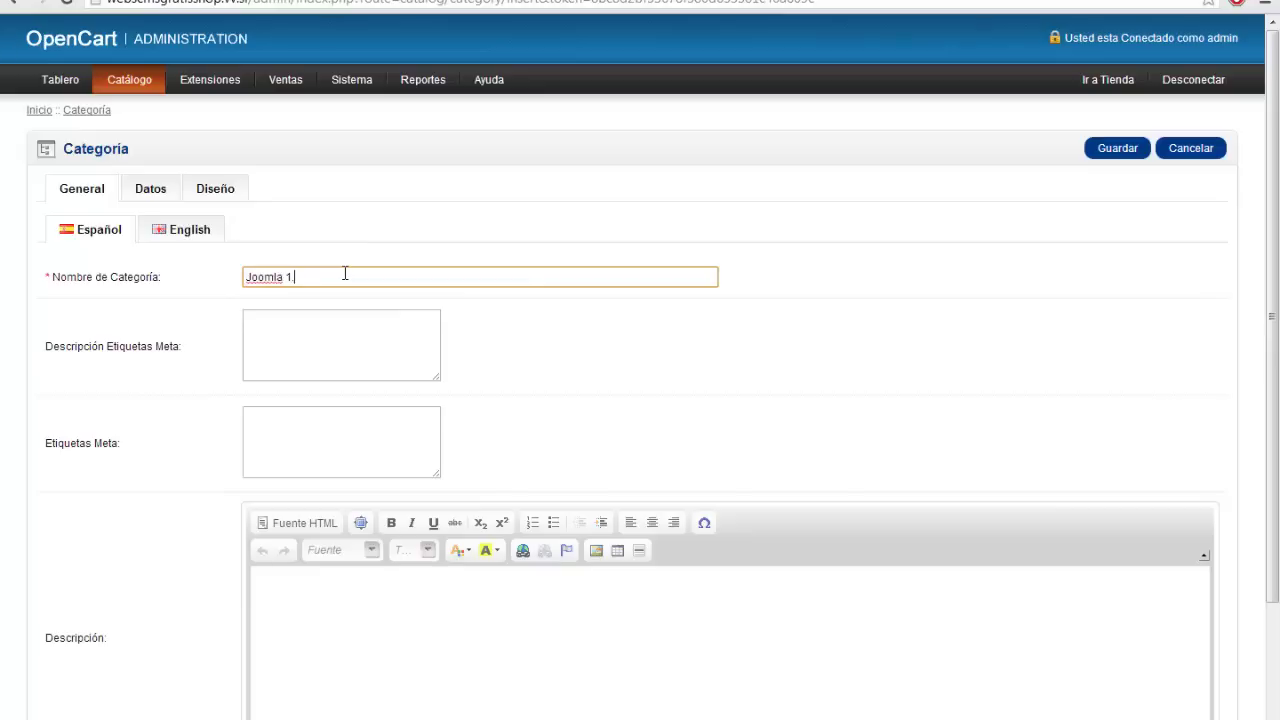
click(463, 375)
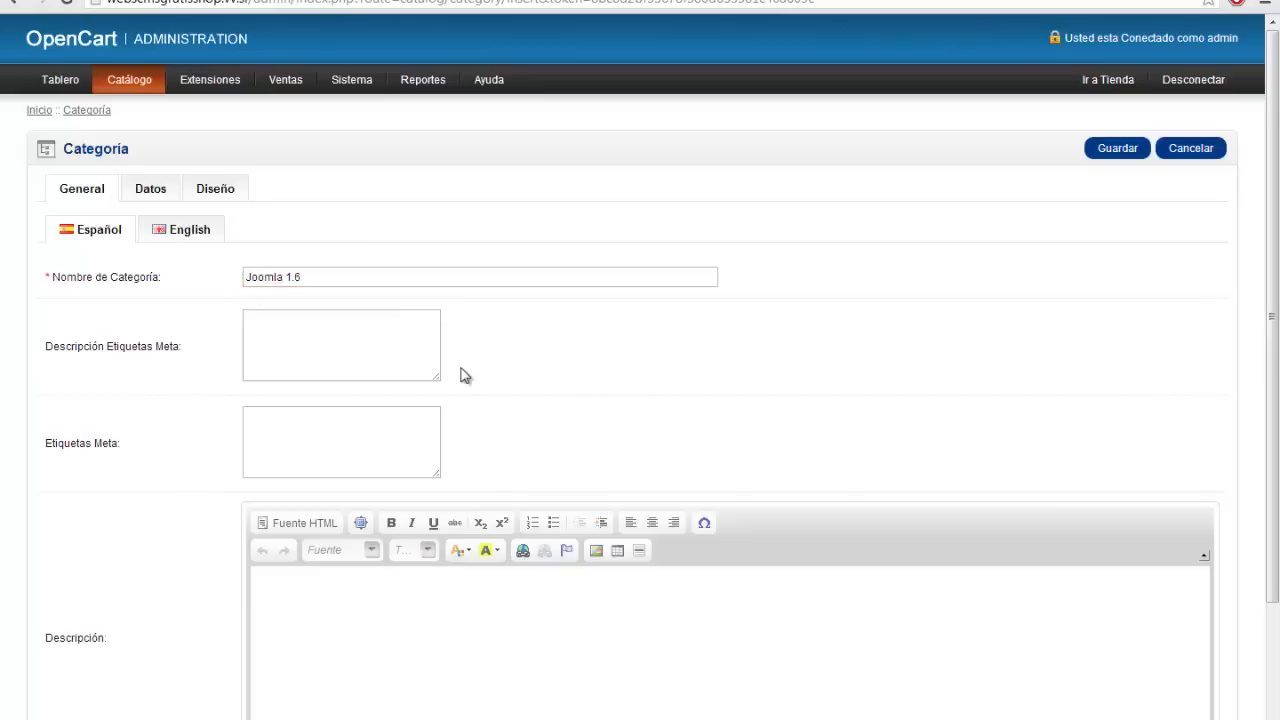
click(327, 349)
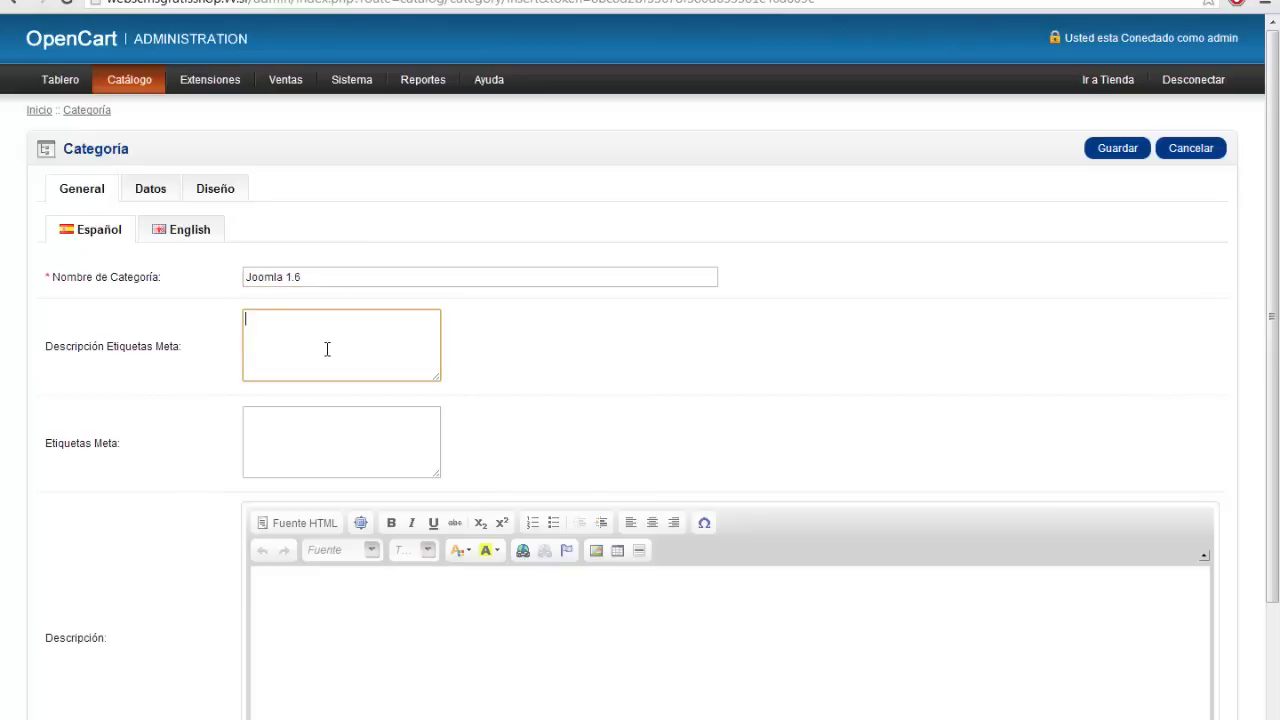
click(205, 238)
click(273, 285)
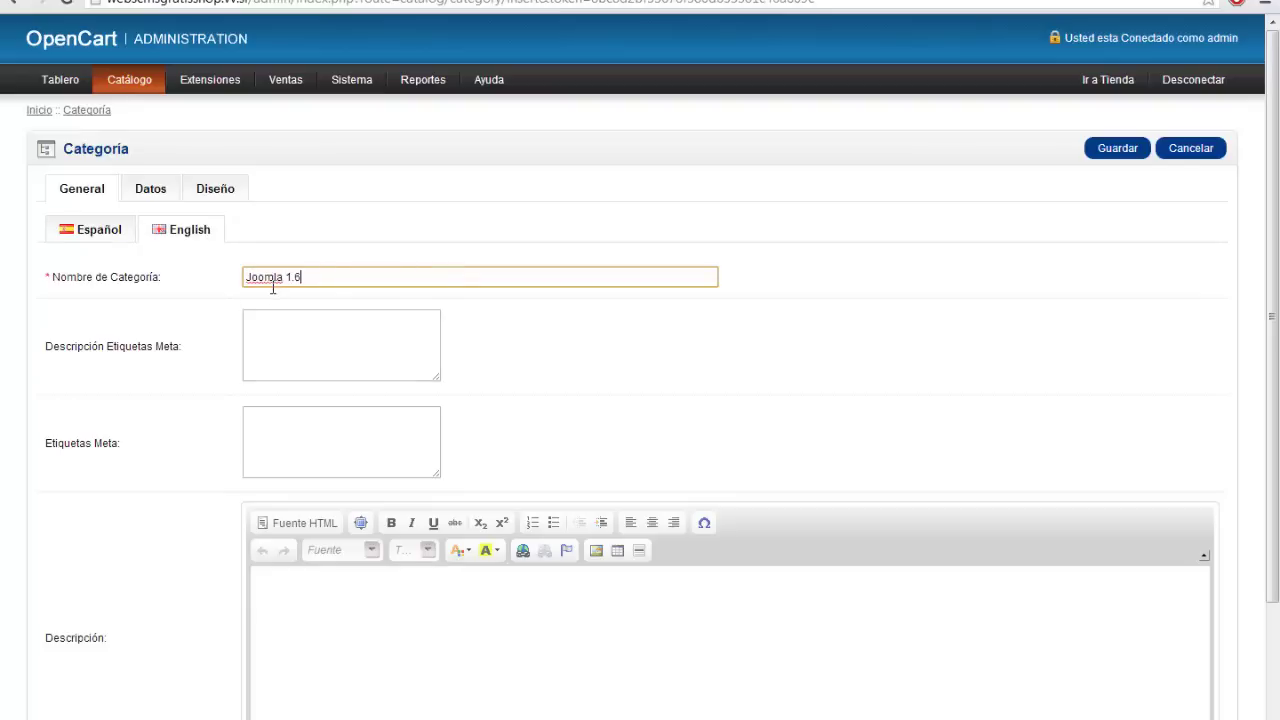
click(553, 385)
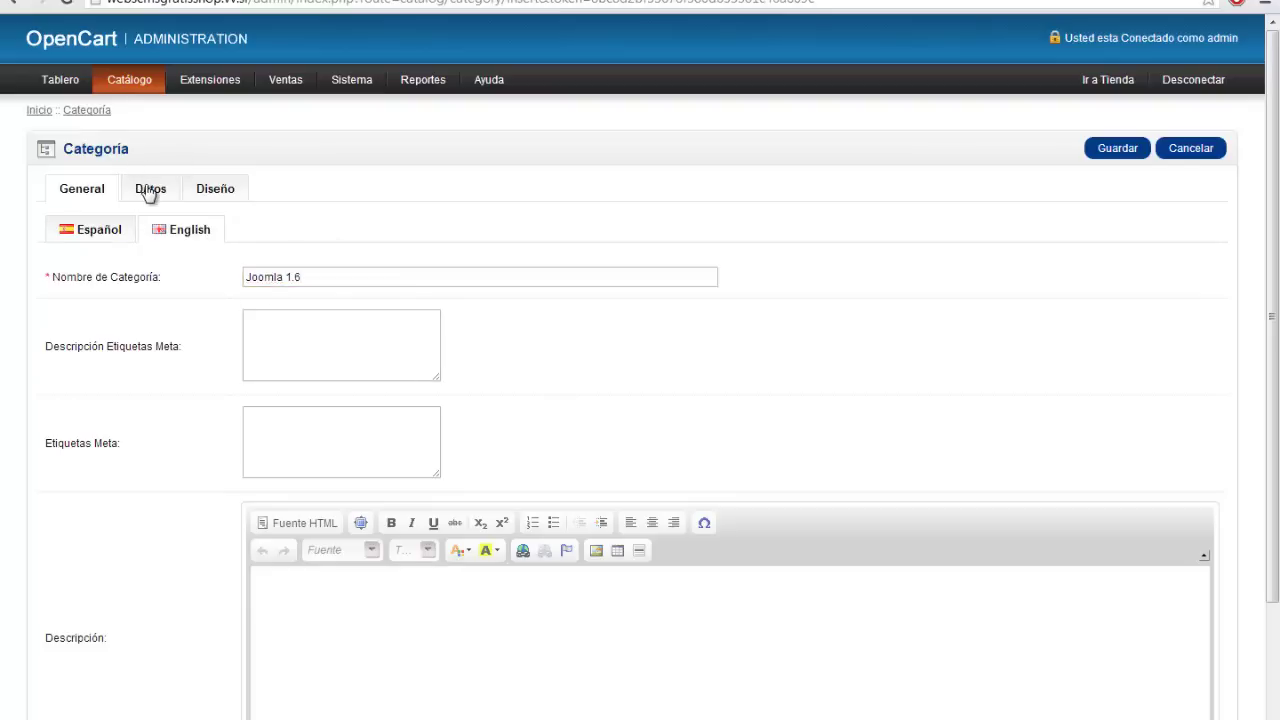
Set Plantillas Joomla as the parent of the Joomla 1.6 category, enable its Superior option and save it.
click(150, 191)
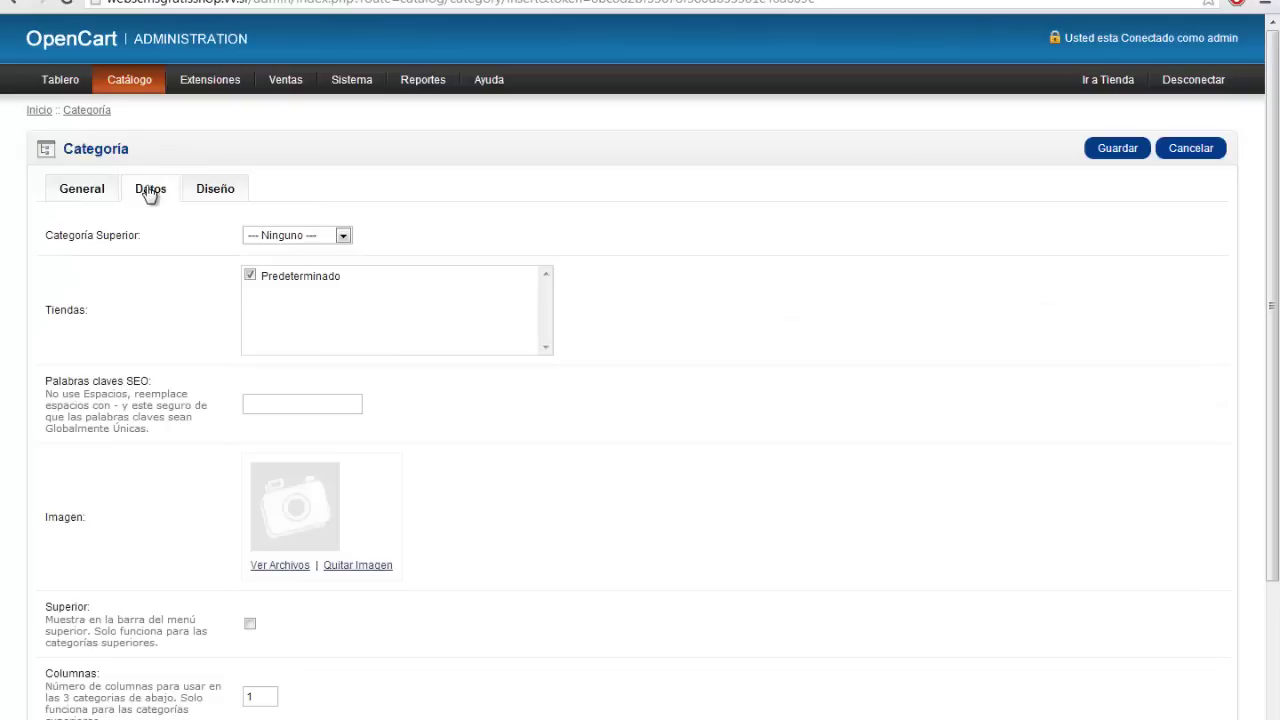
click(298, 238)
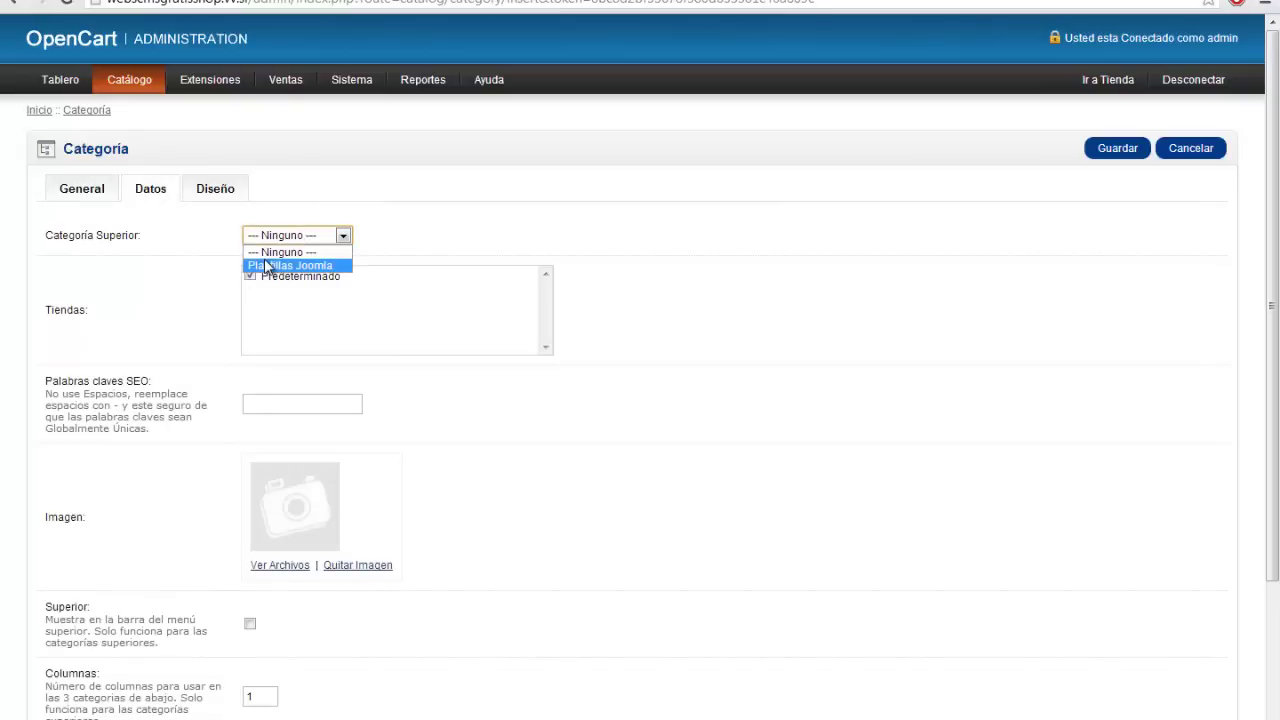
click(278, 267)
scroll(314, 500, down, 2)
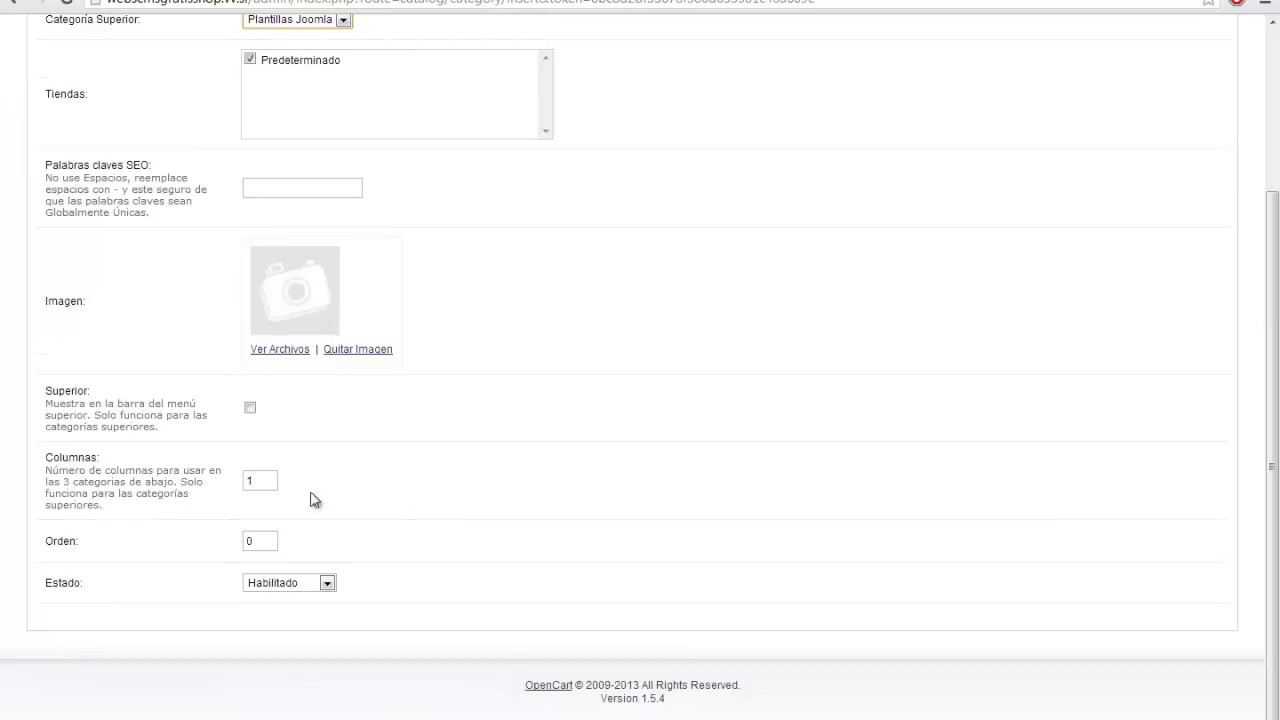
click(250, 407)
scroll(574, 494, up, 2)
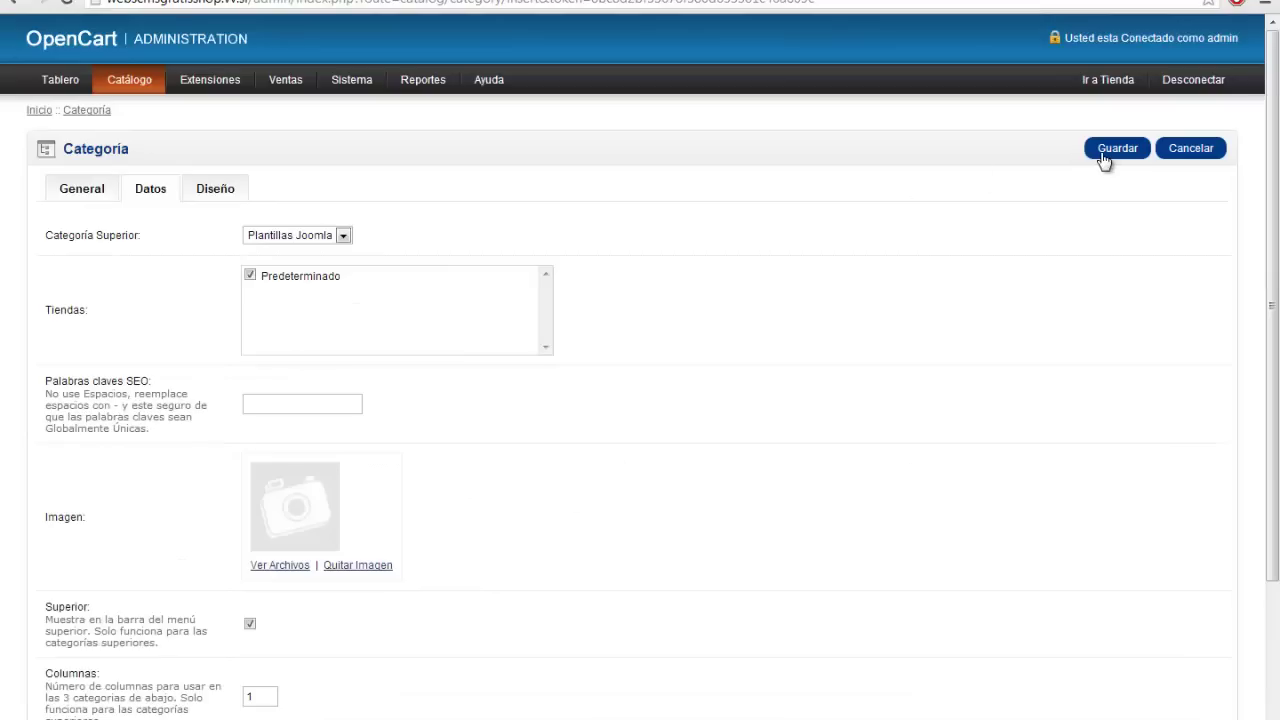
click(1103, 157)
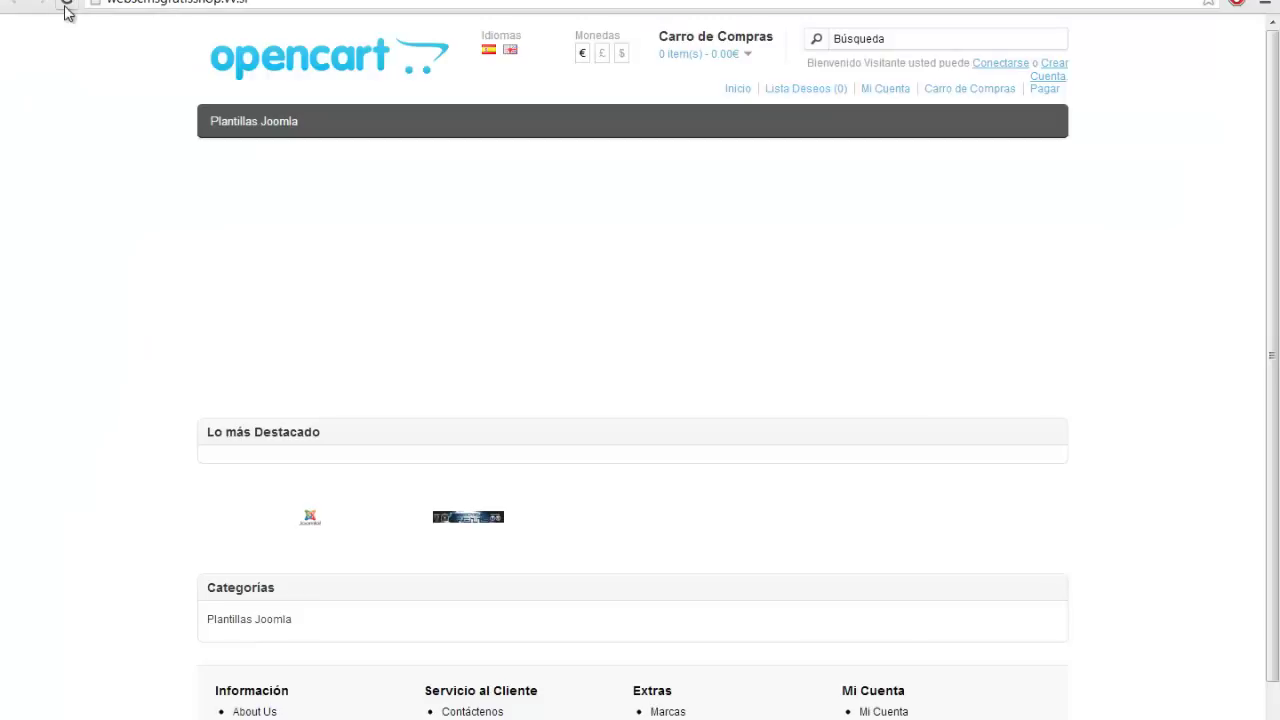
Reload the storefront, check the subcategory under Plantillas Joomla, and return to the administration.
click(66, 10)
mouse_move(242, 136)
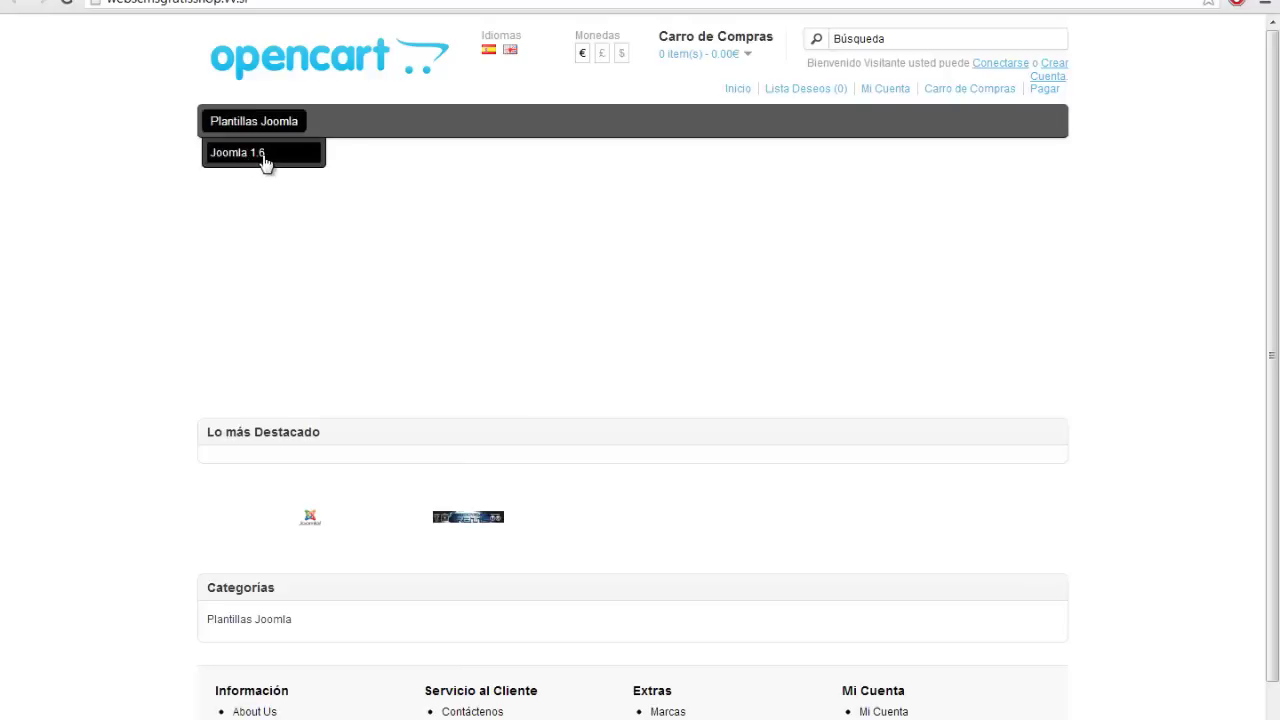
key(ctrl+Tab)
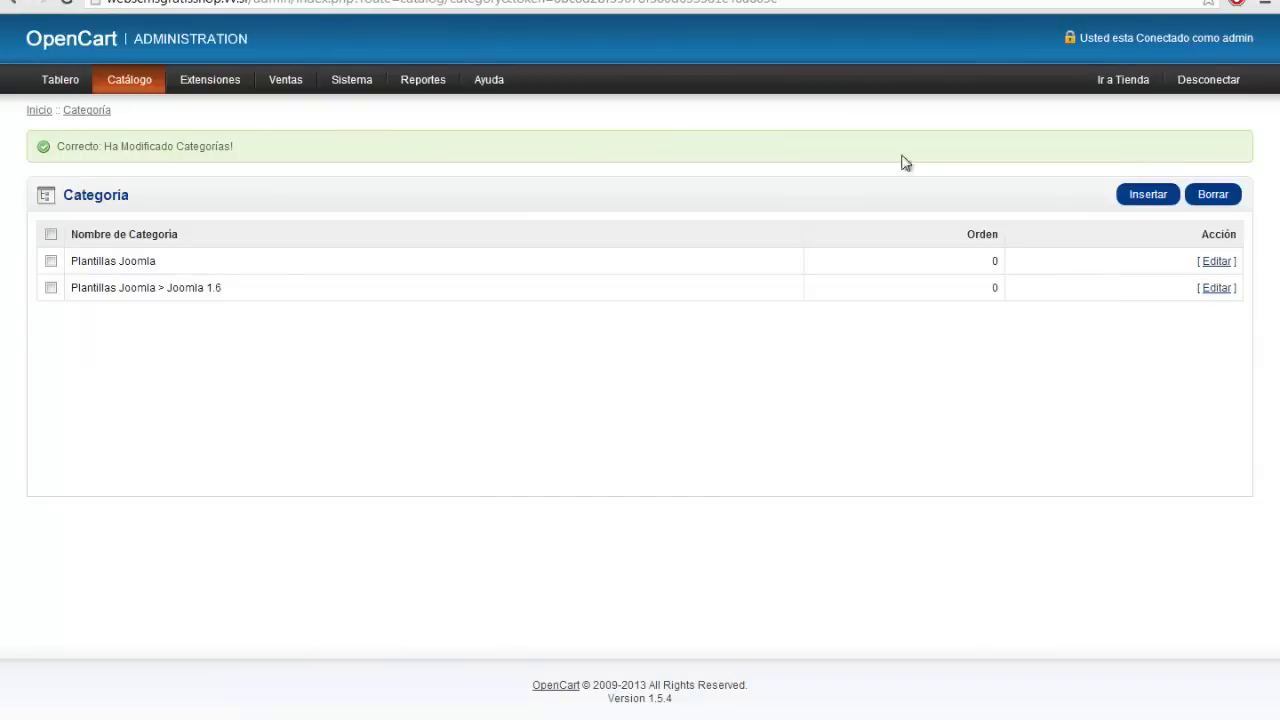
Start another new category and name it "Wordpress" in both Spanish and English, leaving the meta and description fields empty.
click(1160, 200)
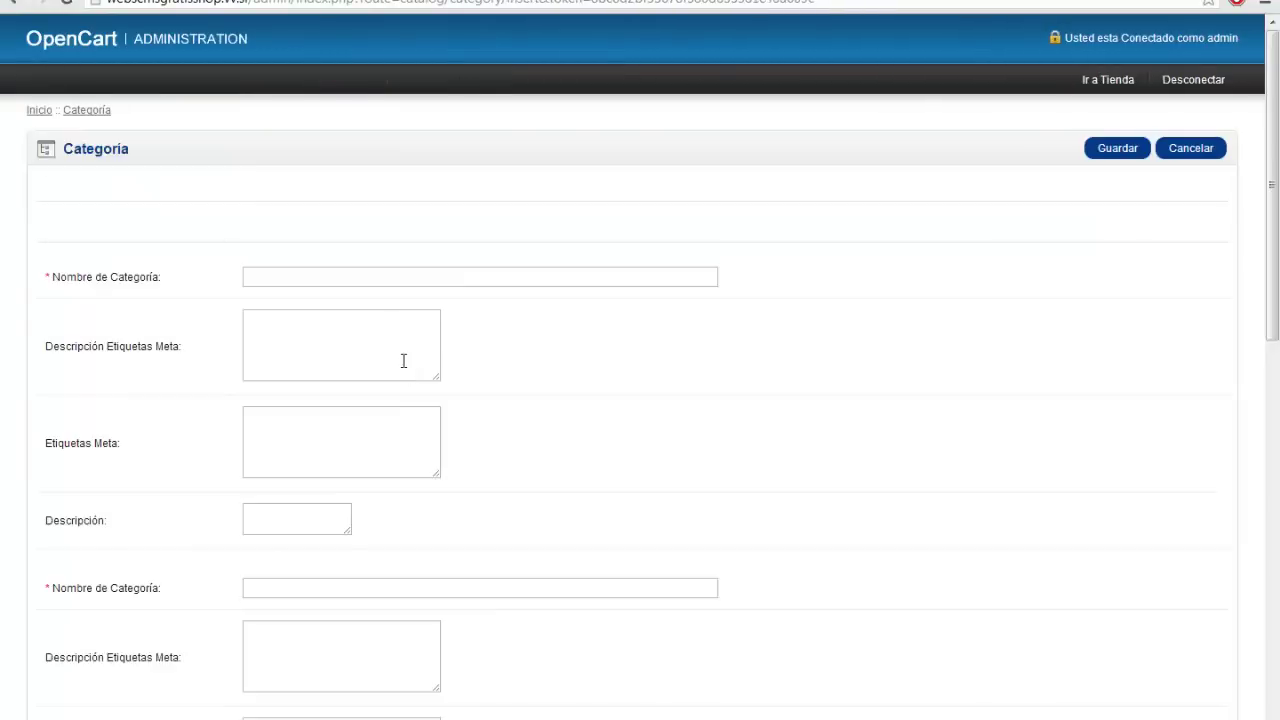
click(331, 276)
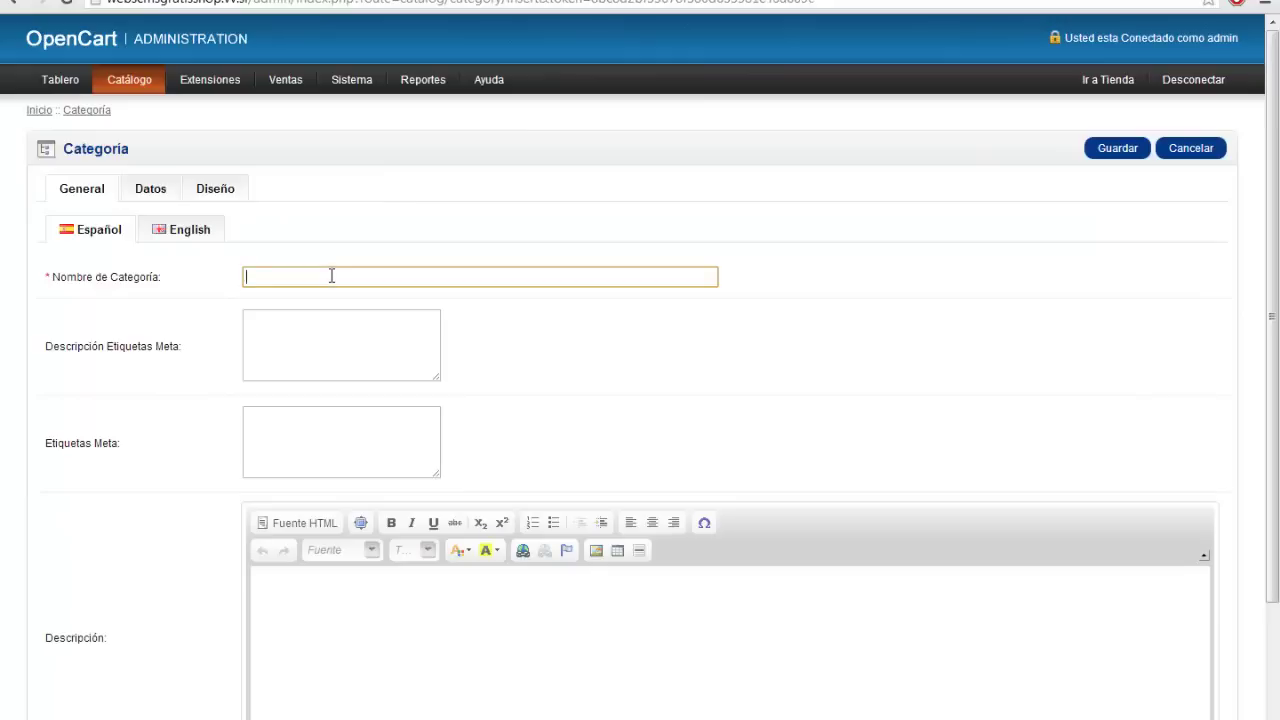
text(Wordpress)
key(Tab)
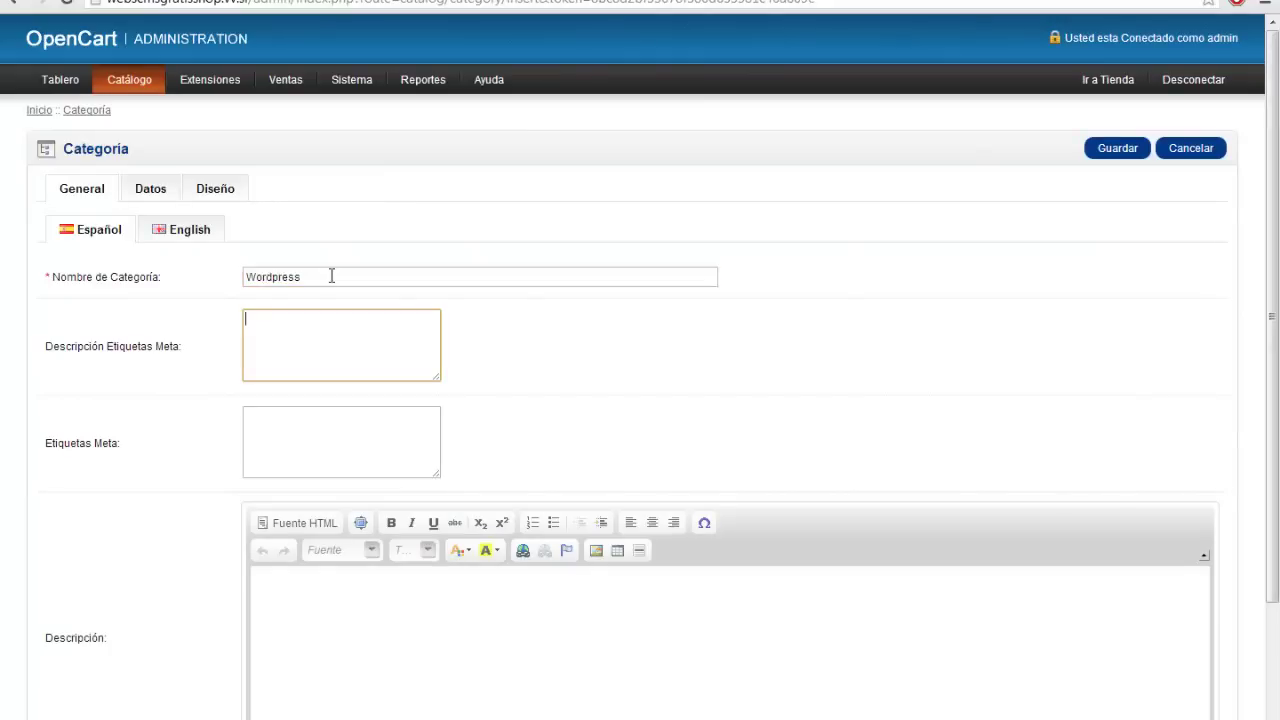
click(188, 234)
click(273, 274)
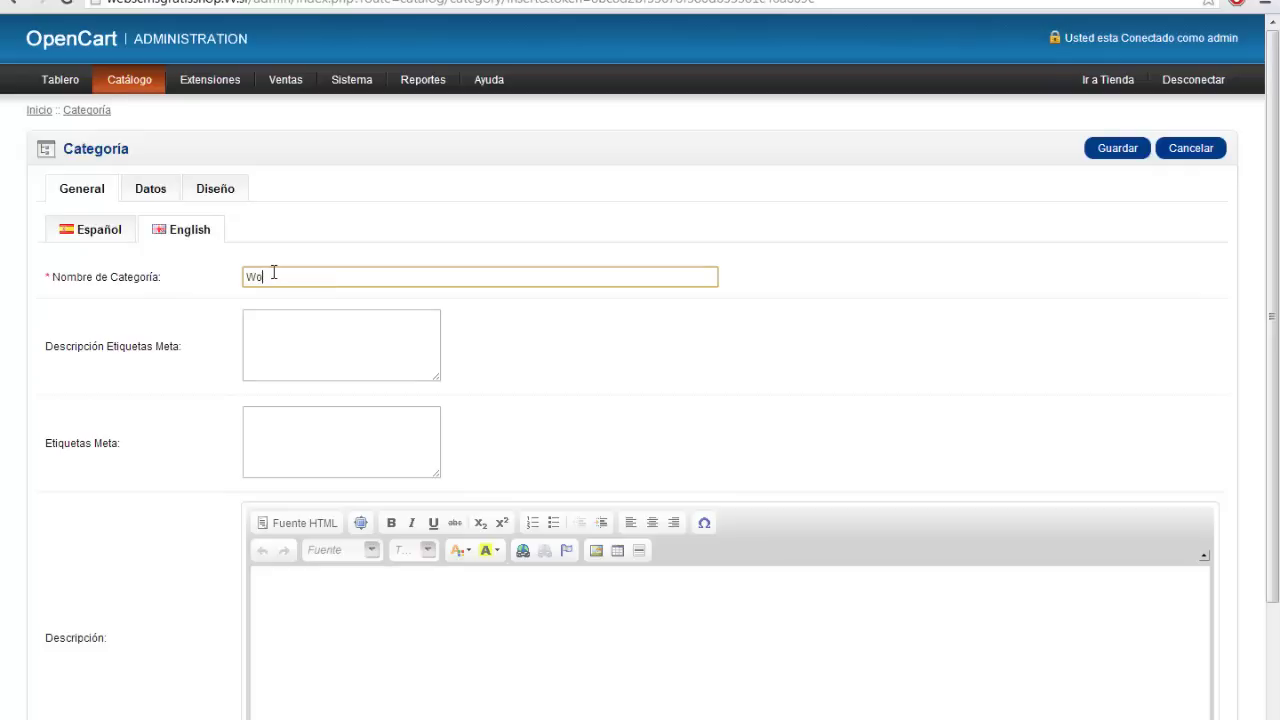
click(293, 345)
click(313, 420)
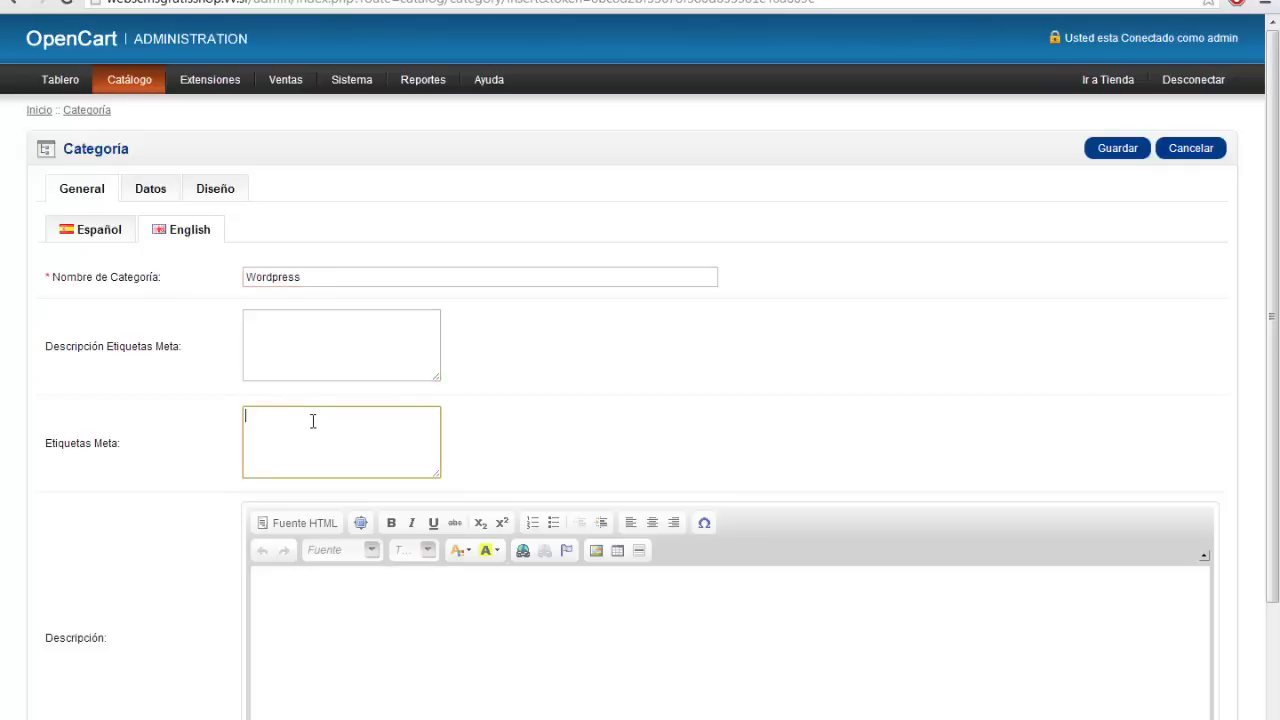
scroll(316, 430, down, 2)
click(320, 437)
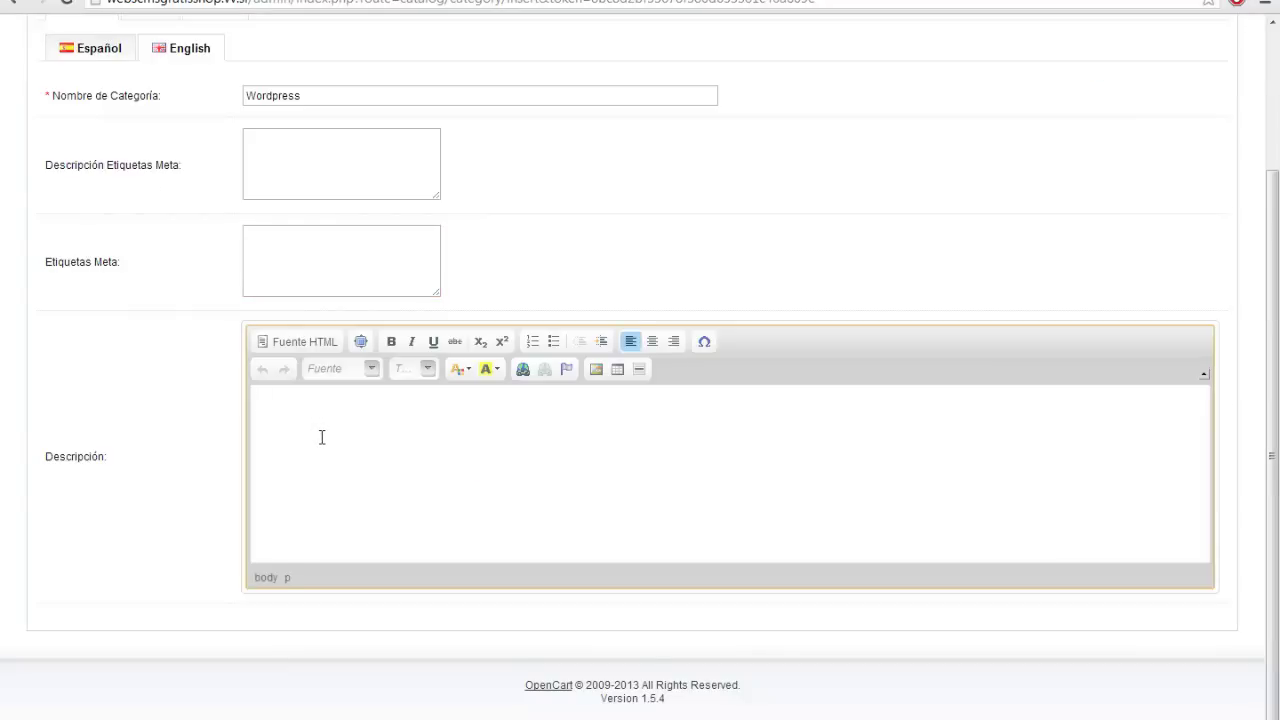
scroll(314, 382, up, 2)
Keep the Wordpress category without a parent by choosing Ninguno, enable its Superior option and save it.
click(163, 193)
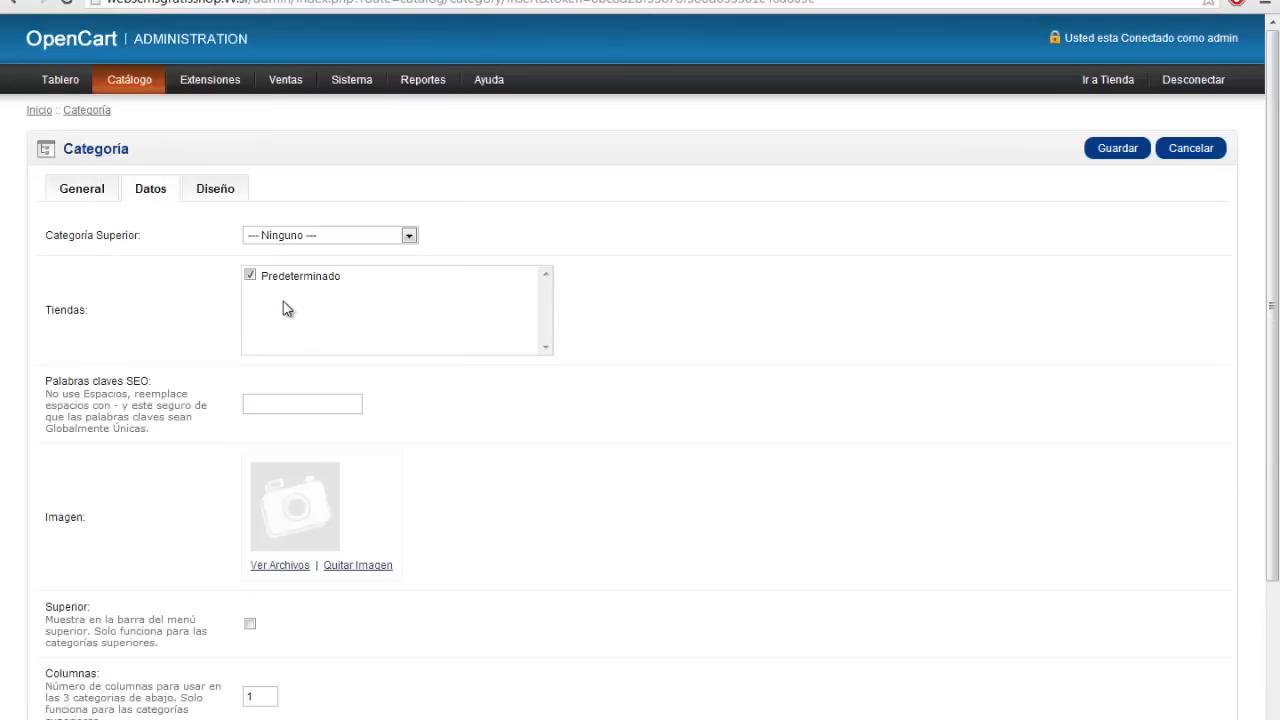
click(294, 238)
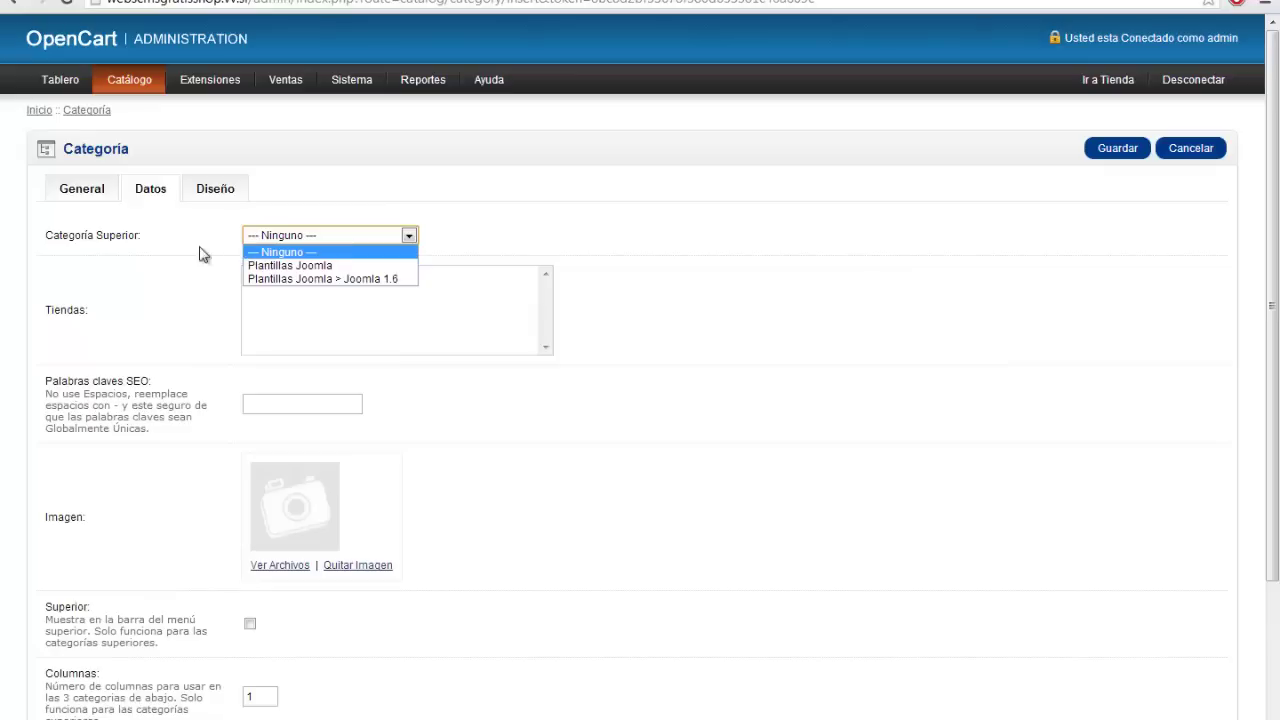
click(232, 254)
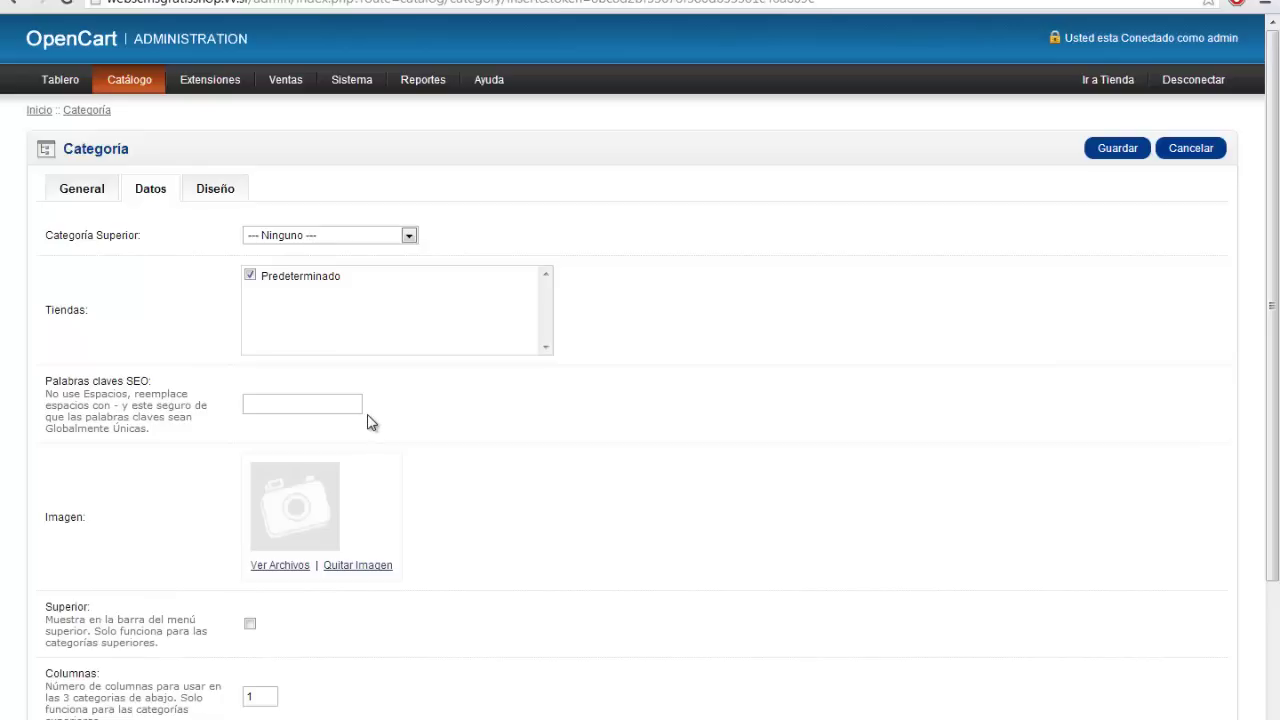
scroll(367, 421, down, 3)
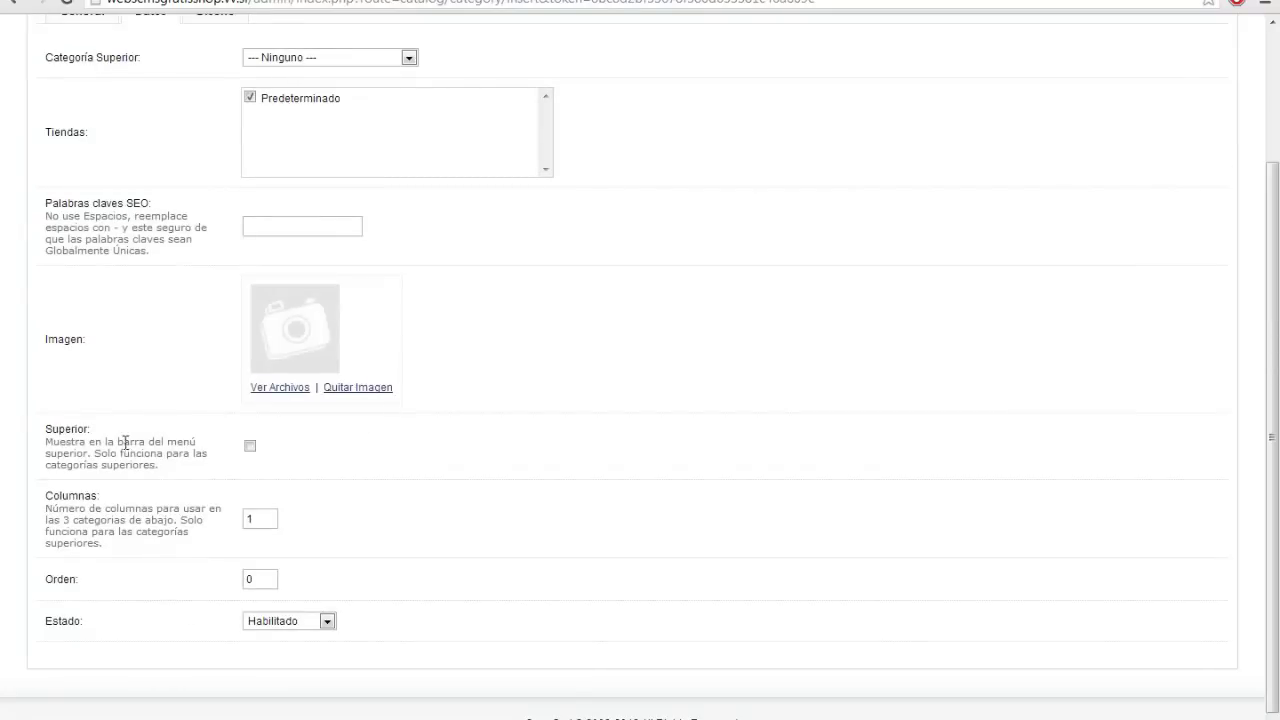
click(250, 445)
scroll(368, 567, up, 3)
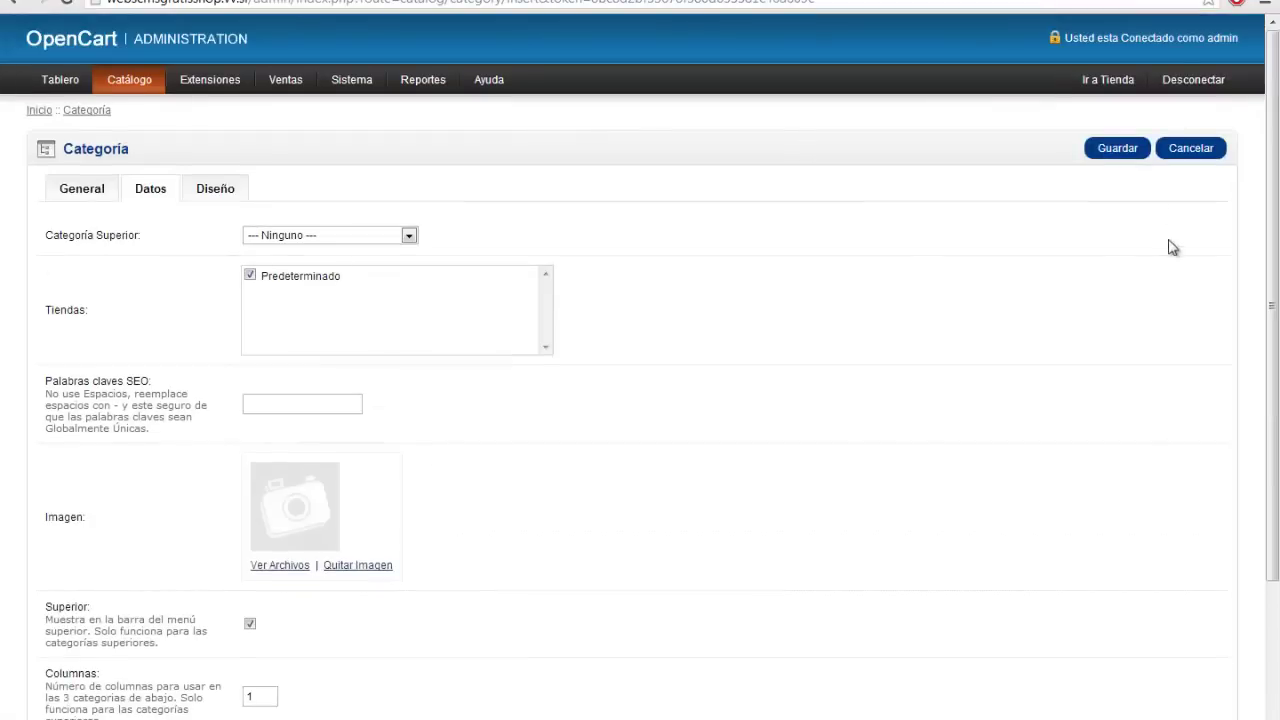
click(1116, 158)
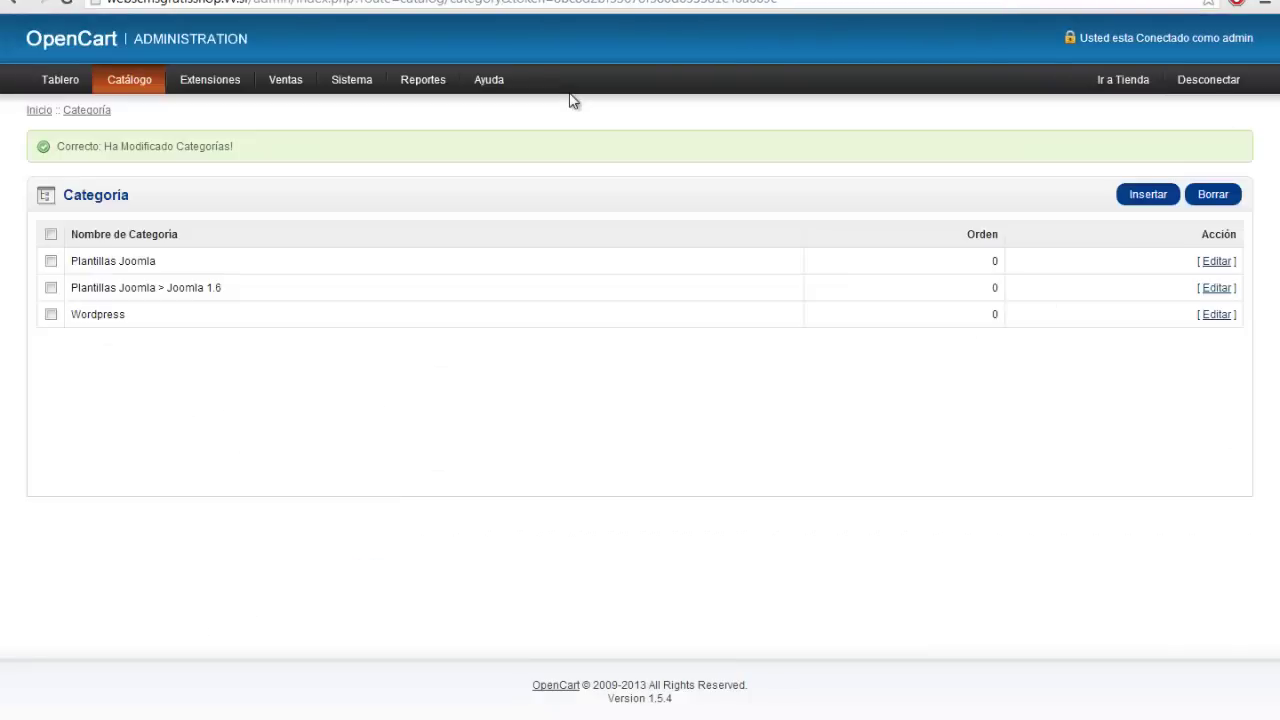
Reopen the Wordpress category for editing and review the Superior option in its data settings.
click(98, 2)
click(1217, 315)
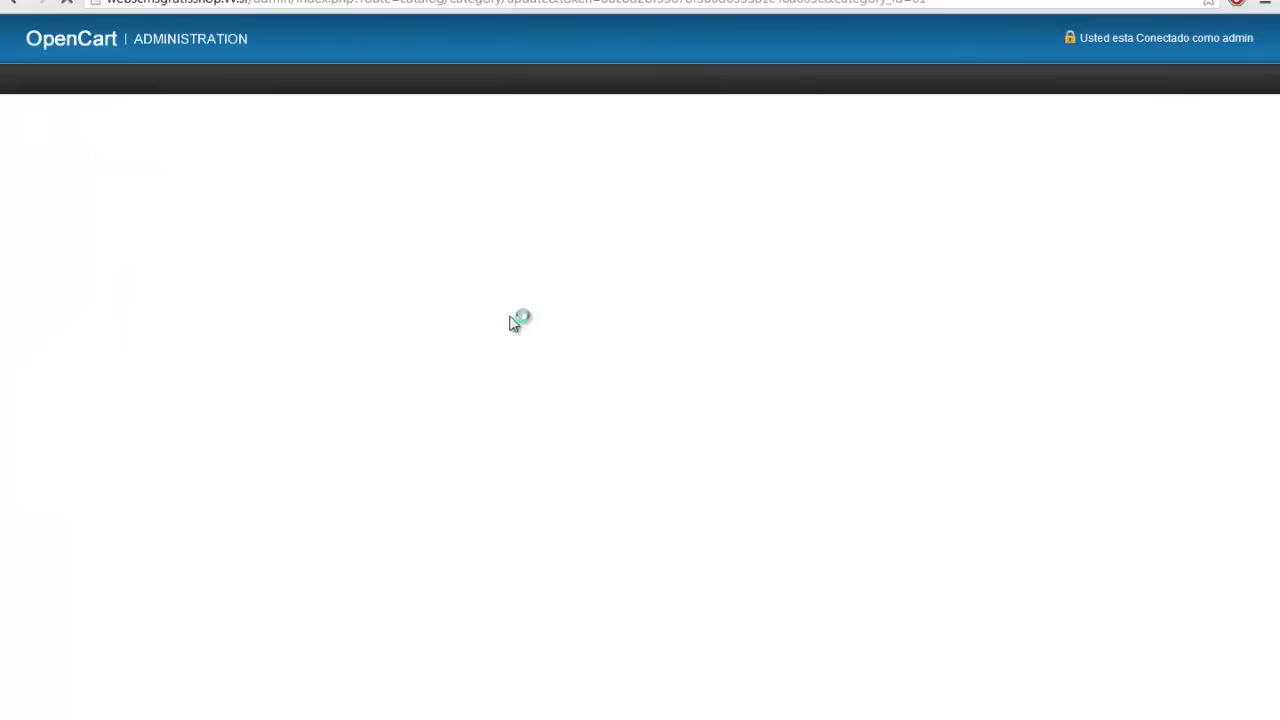
click(139, 190)
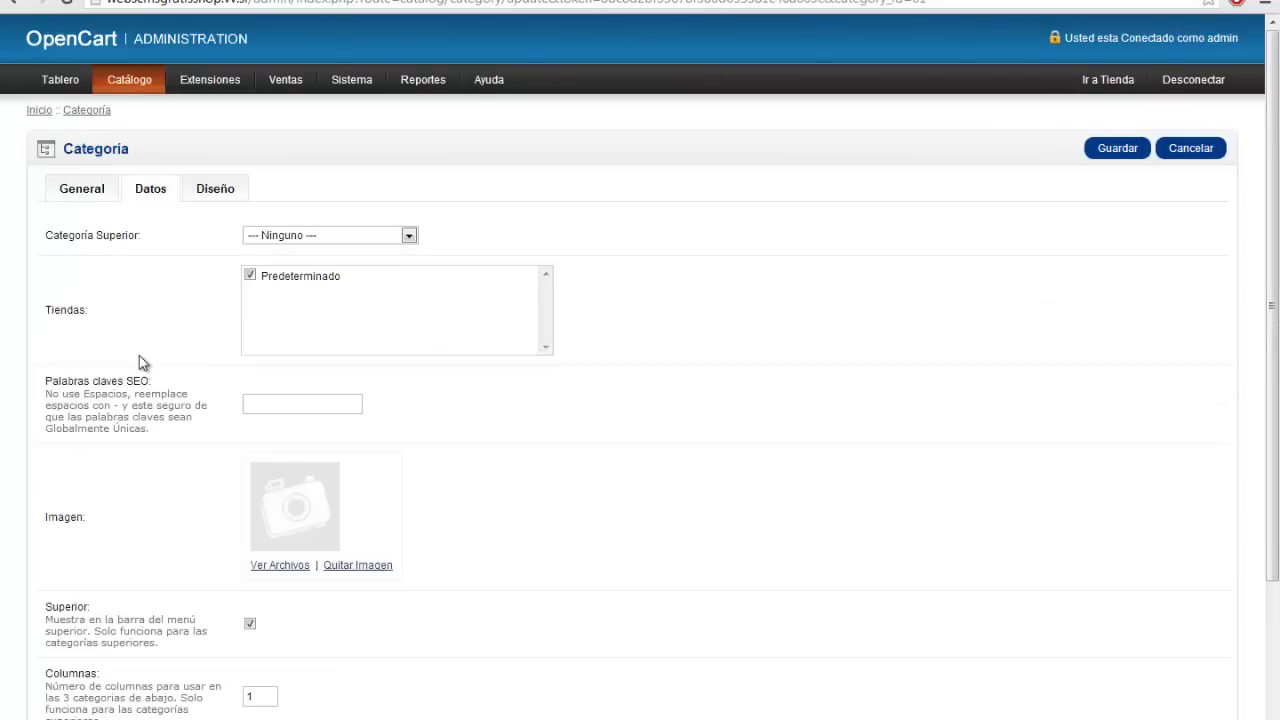
scroll(148, 365, down, 3)
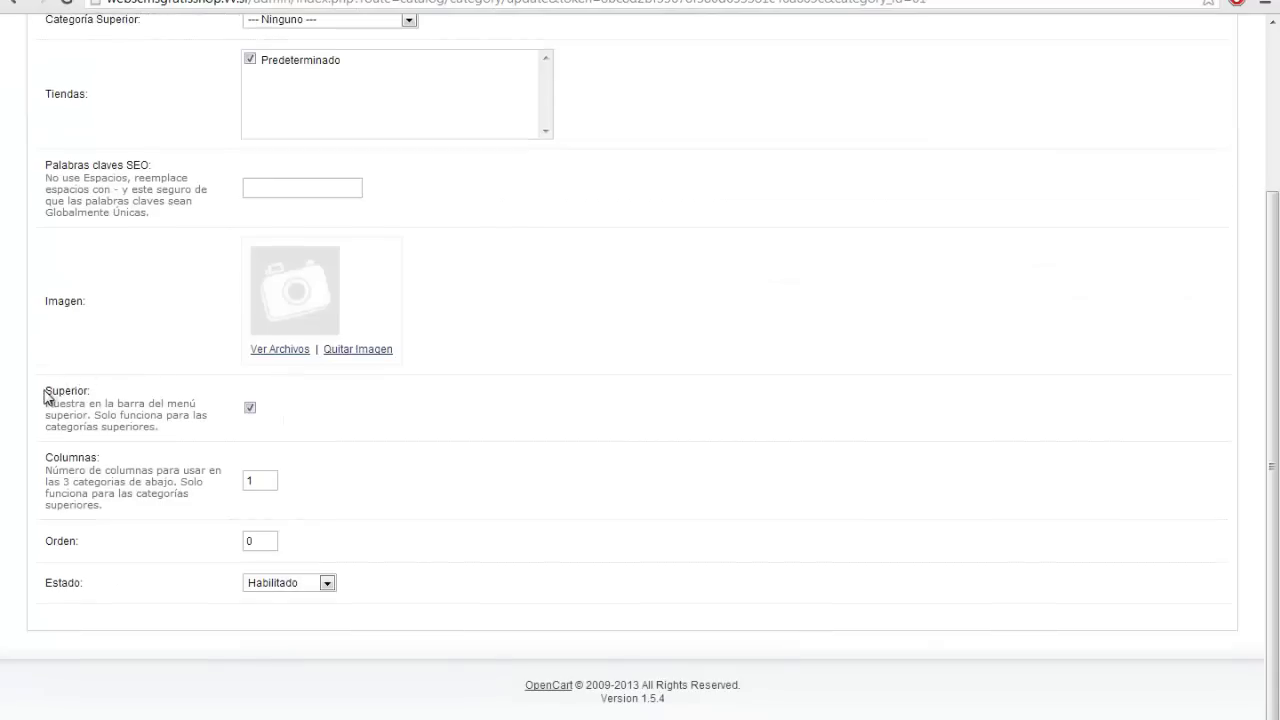
drag(47, 390, 246, 434)
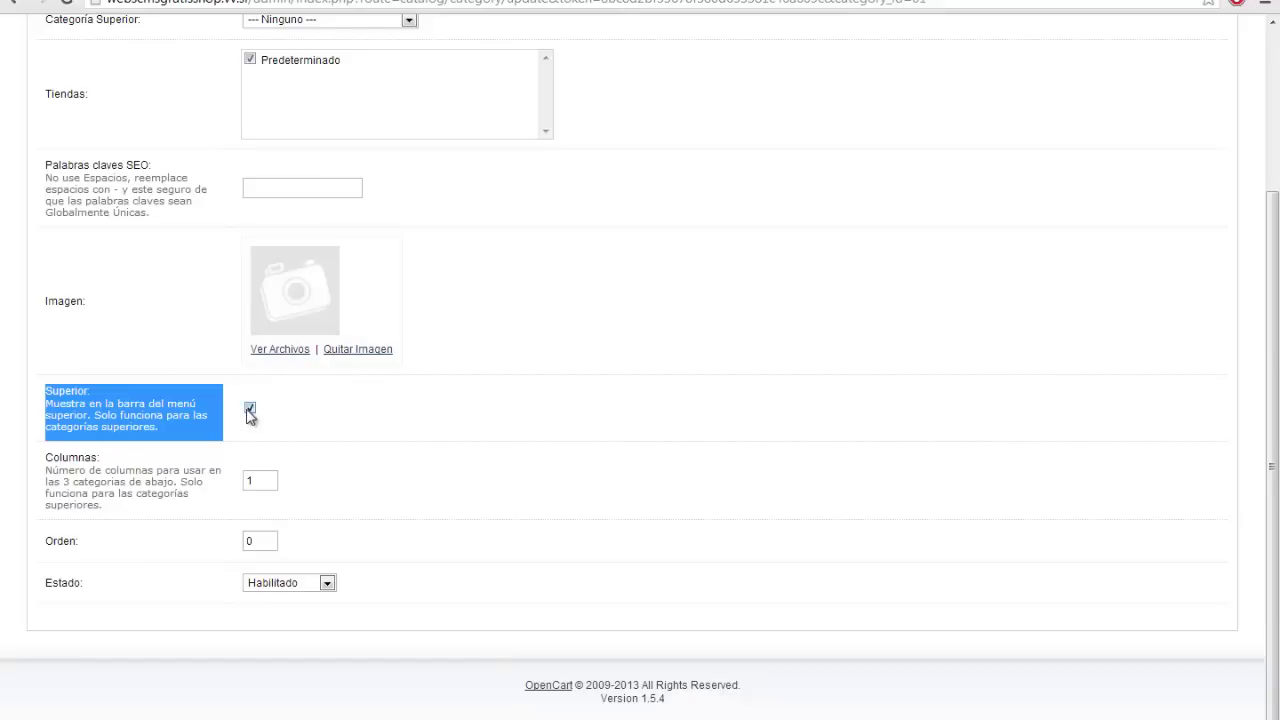
Check the Plantillas Joomla and Wordpress entries in the storefront menu, then return to the administration dashboard.
click(264, 4)
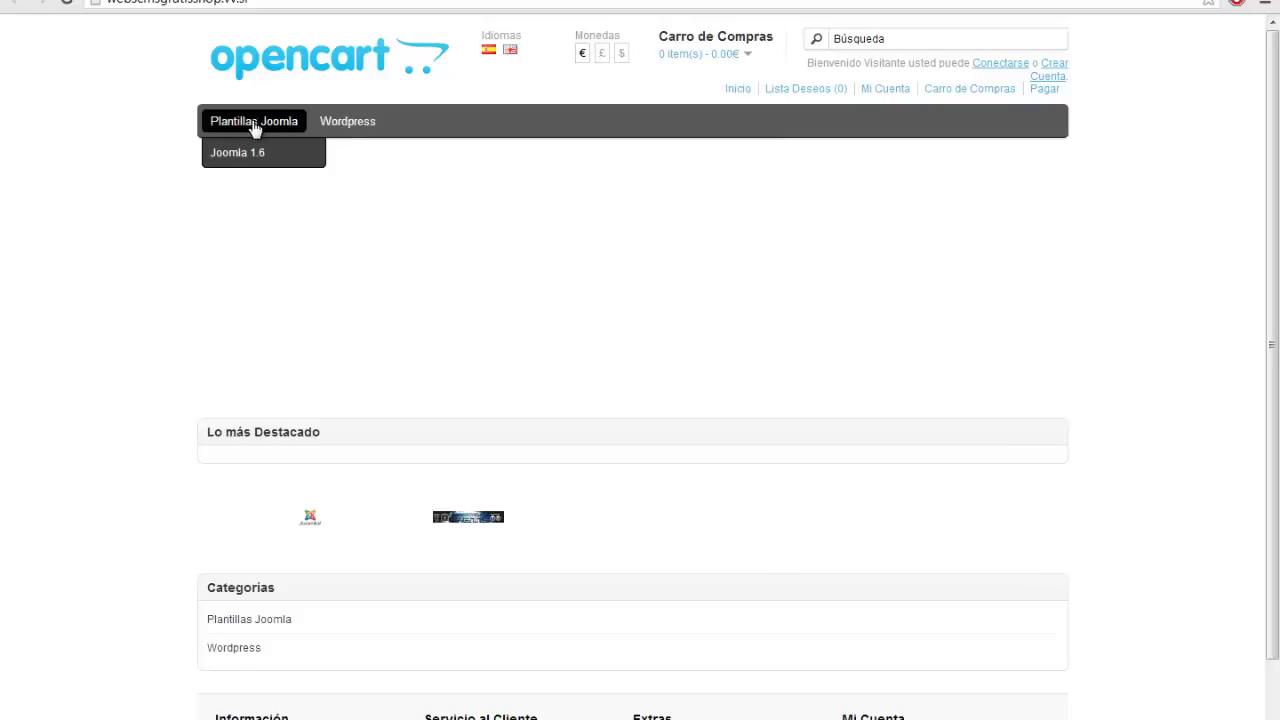
key(ctrl+Tab)
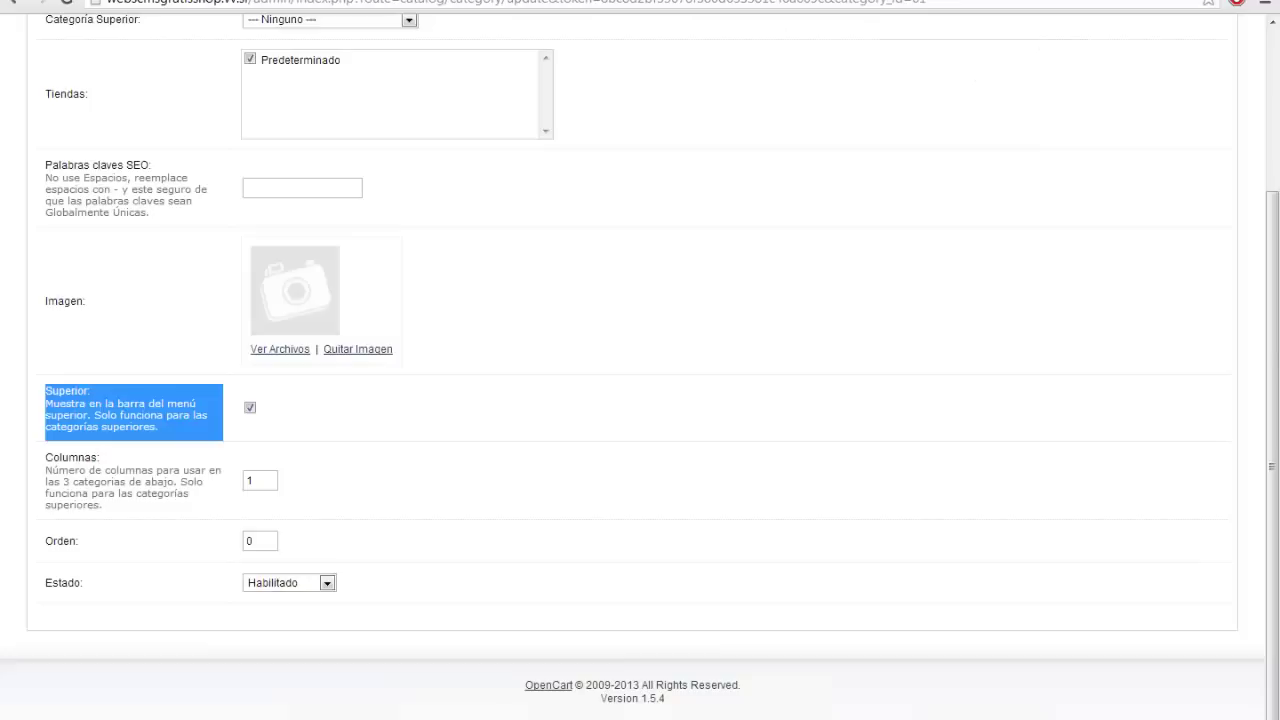
click(490, 413)
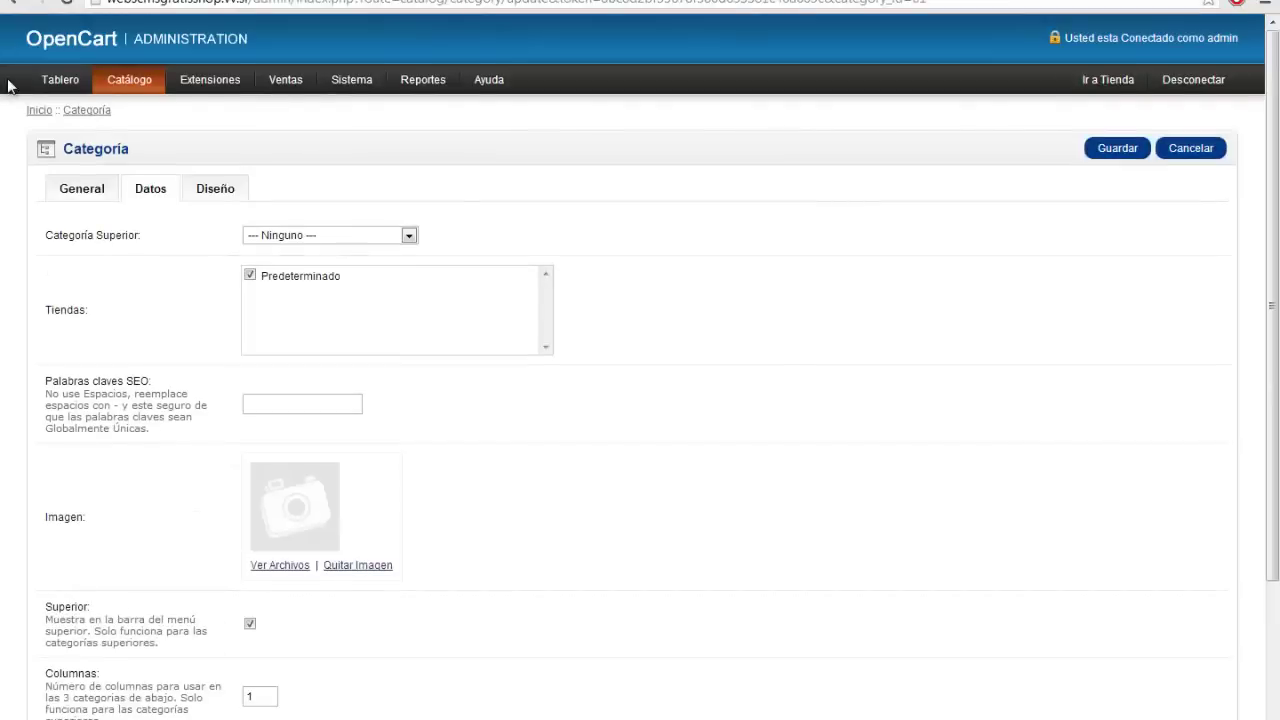
click(64, 84)
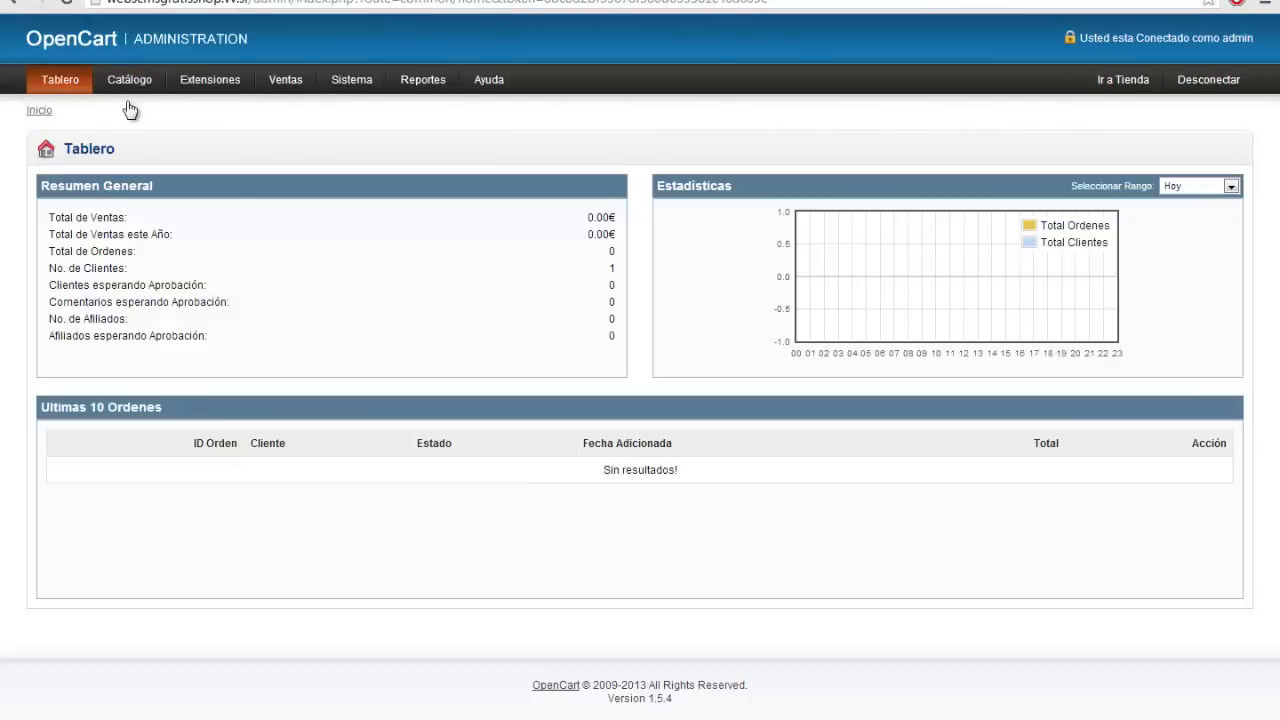